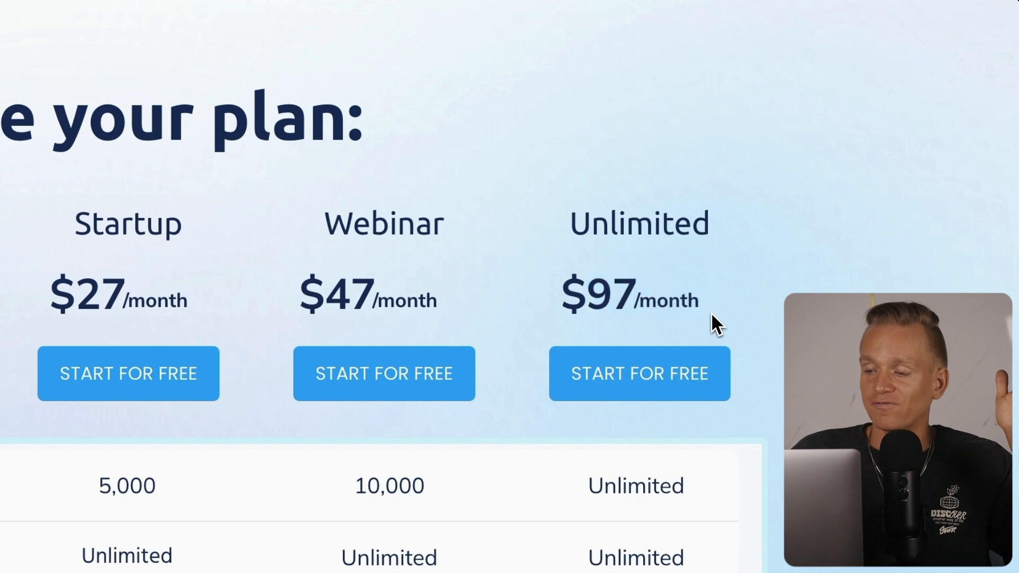
Step: Review the plan comparison, switch the billing period to annual and compare the yearly prices of the Startup, Webinar and Unlimited plans
scroll(646, 329, down, 10)
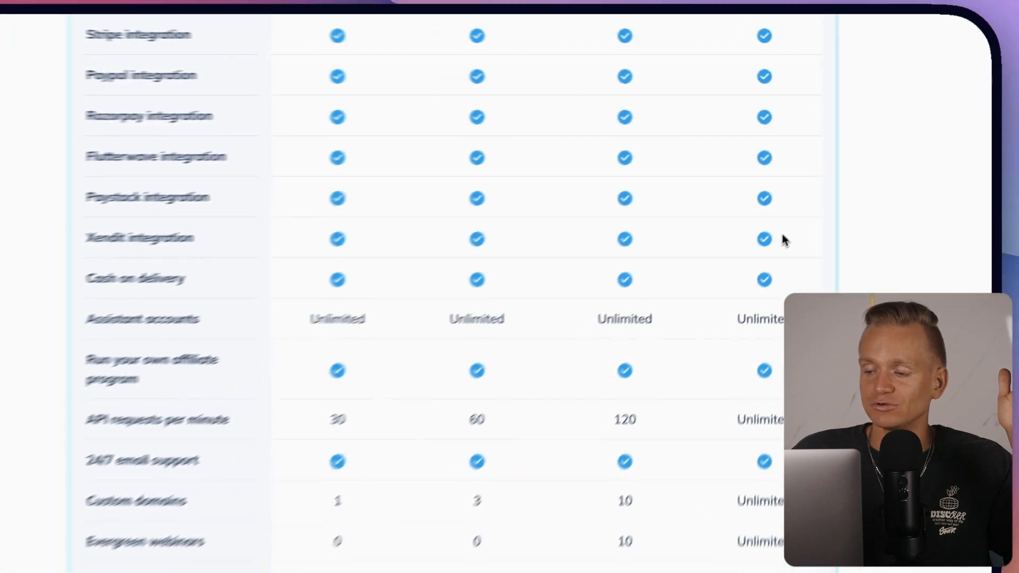
scroll(801, 225, up, 20)
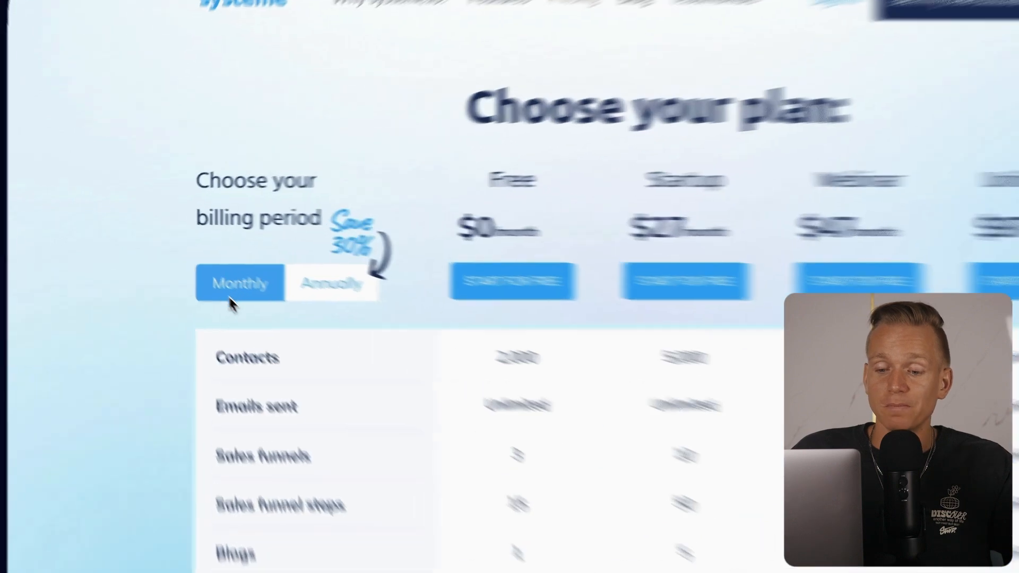
click(272, 269)
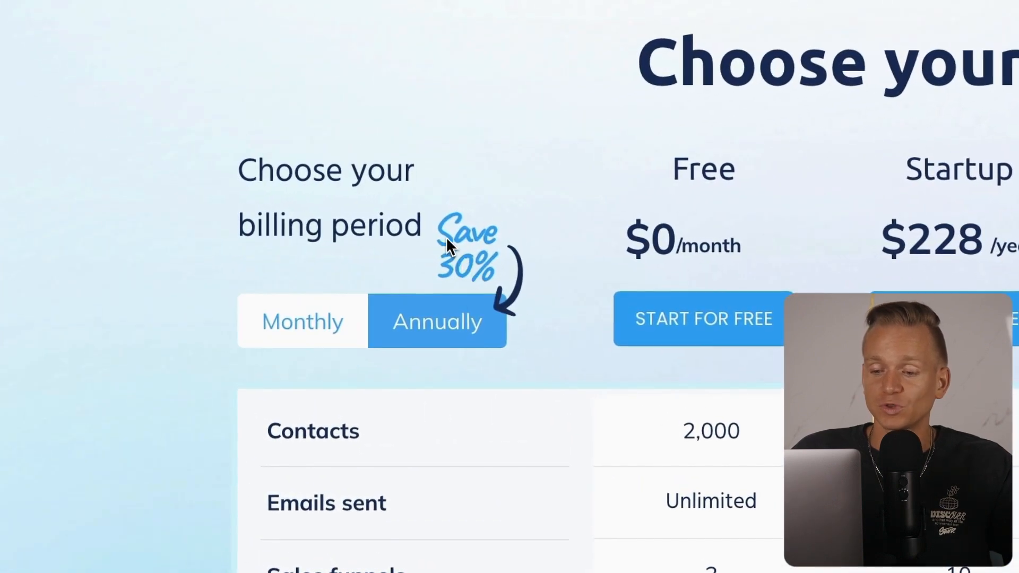
drag(932, 263, 957, 263)
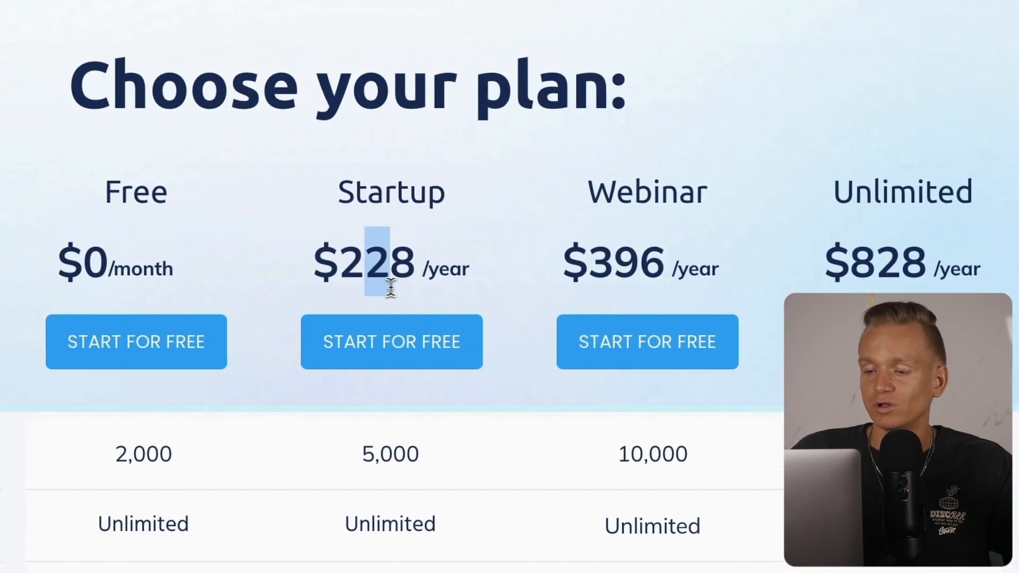
drag(591, 275, 689, 282)
drag(828, 276, 955, 261)
click(665, 320)
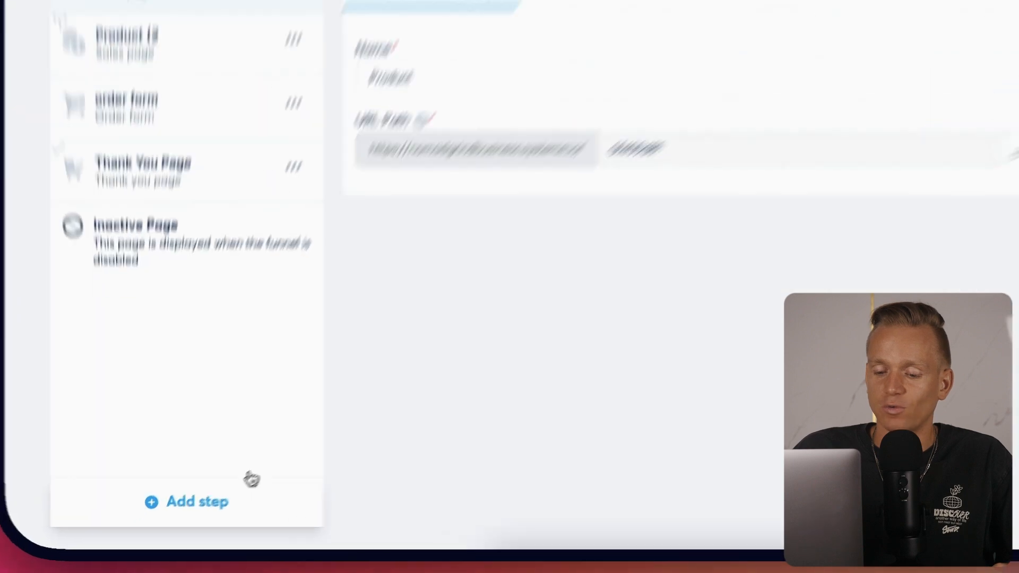
Step: Browse the step types available for a new step in the test sell funnel, from opt-in through sales, webinar and misc, without creating one
click(191, 517)
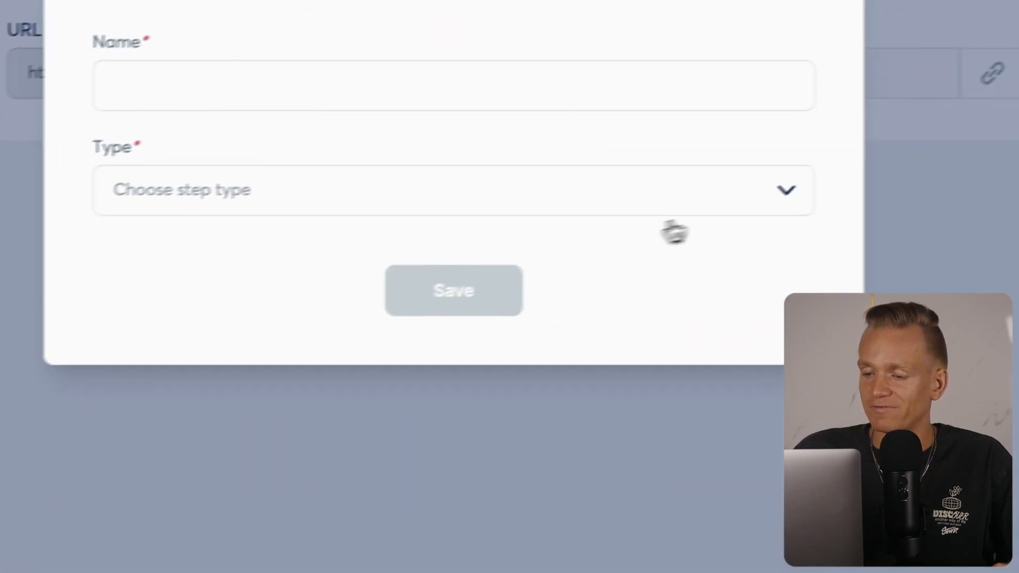
click(786, 192)
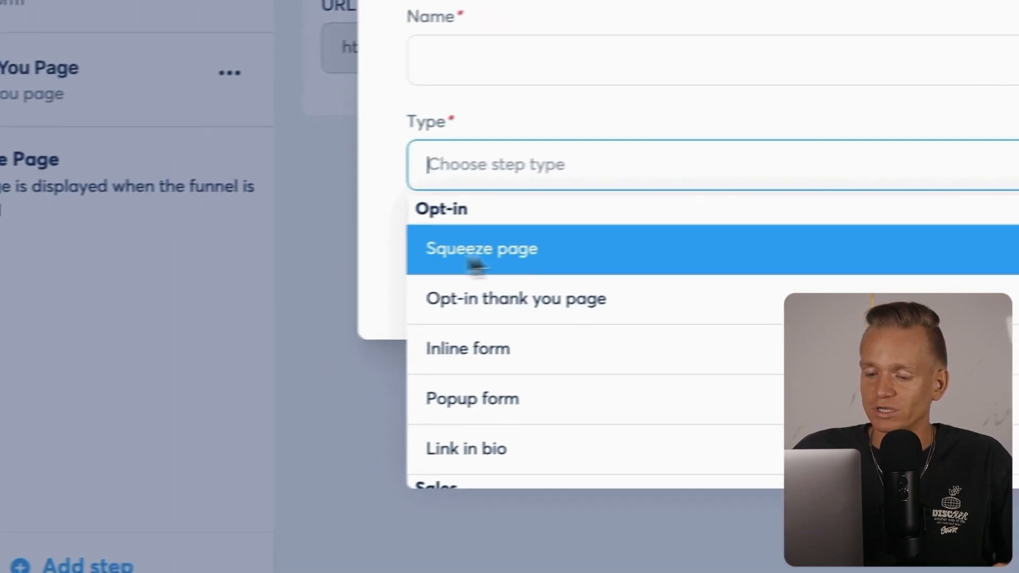
scroll(467, 403, down, 5)
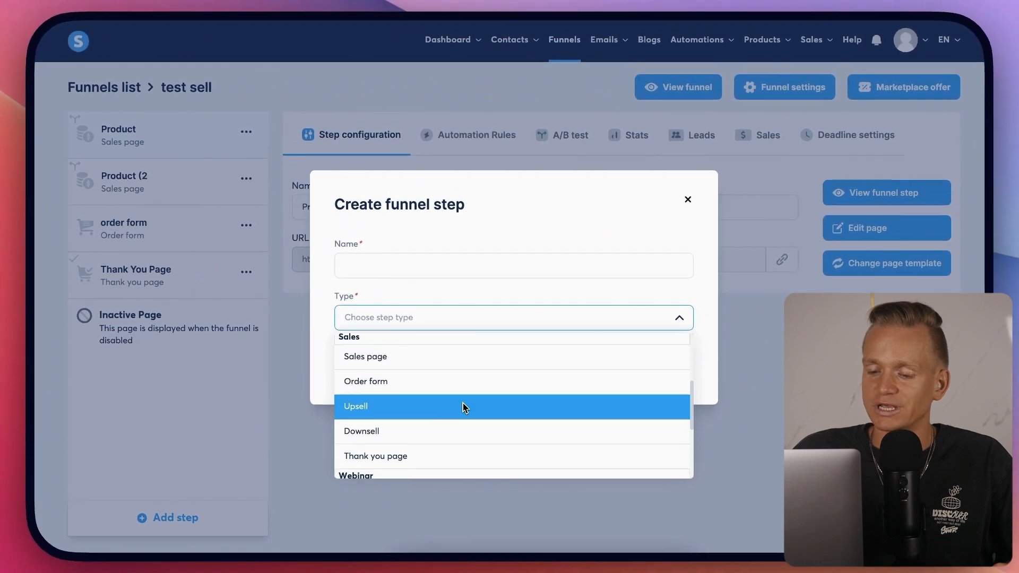
scroll(462, 407, down, 3)
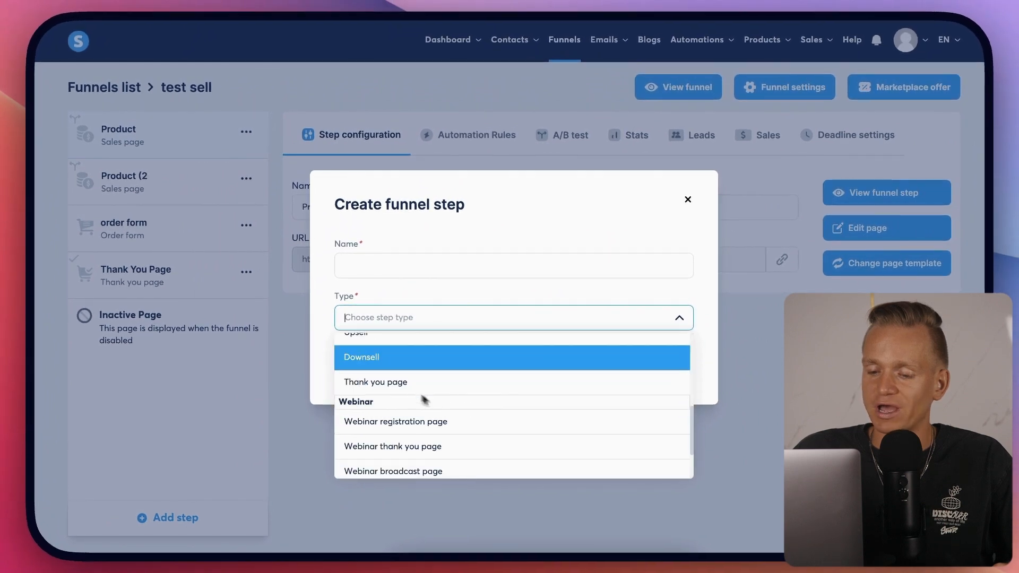
scroll(419, 385, down, 3)
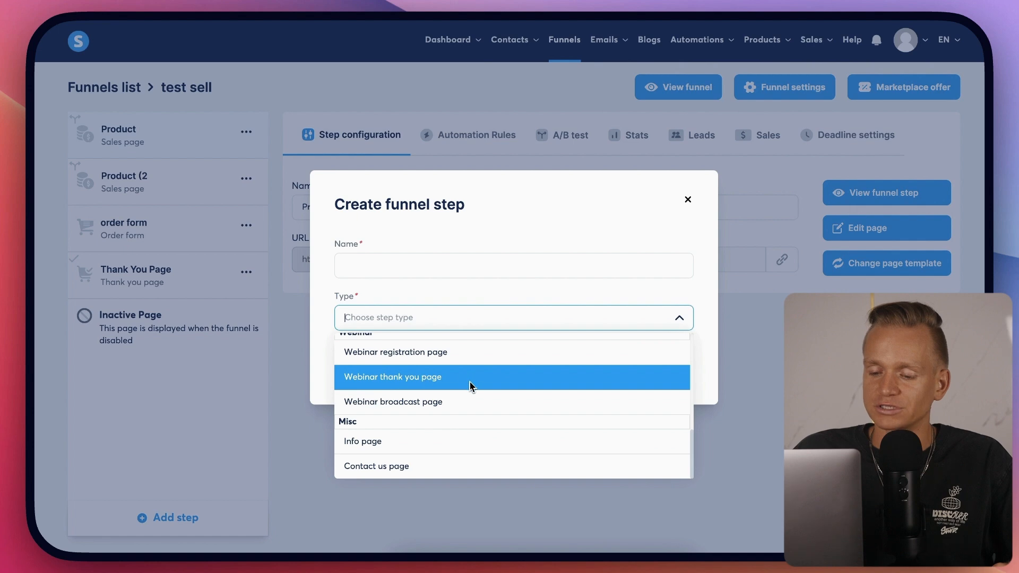
scroll(446, 435, up, 10)
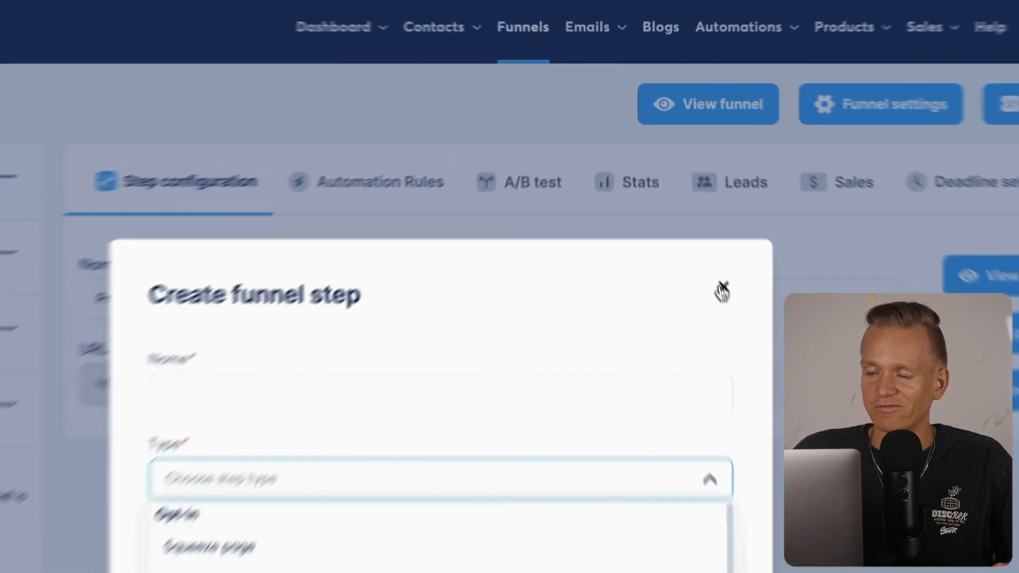
click(687, 200)
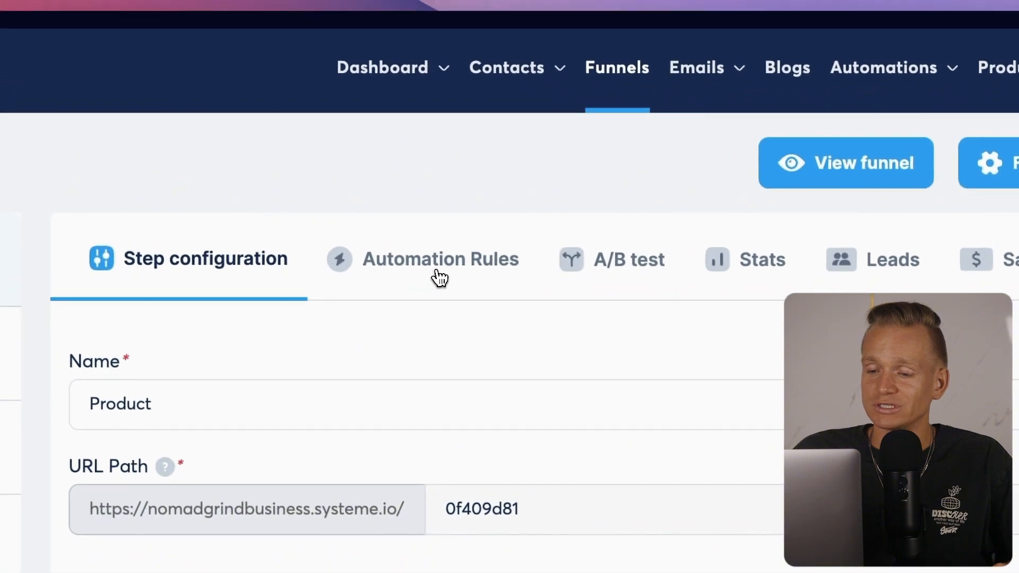
Step: View the automation rules, A/B test and stats of the funnel's Product step
click(313, 231)
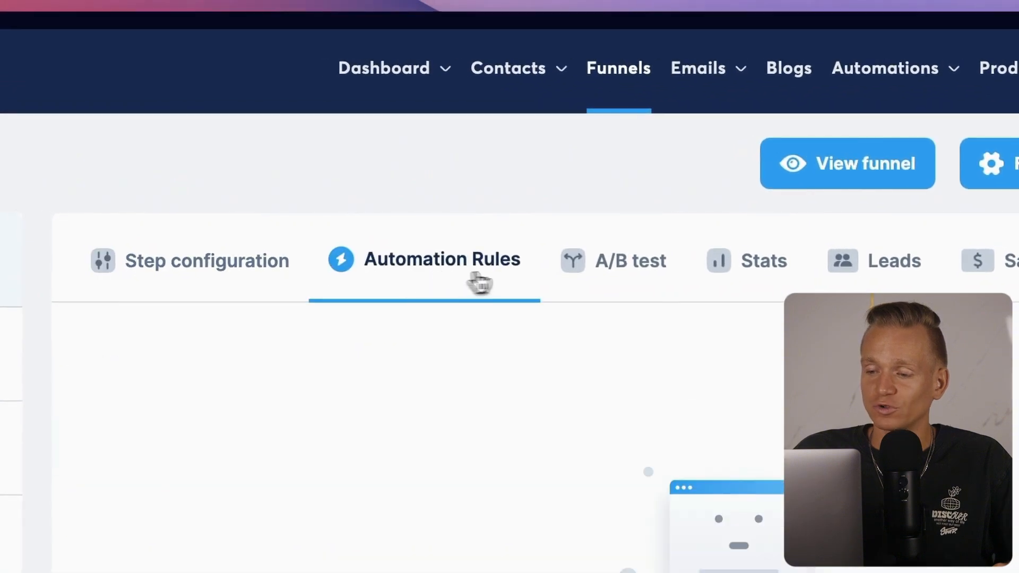
click(628, 284)
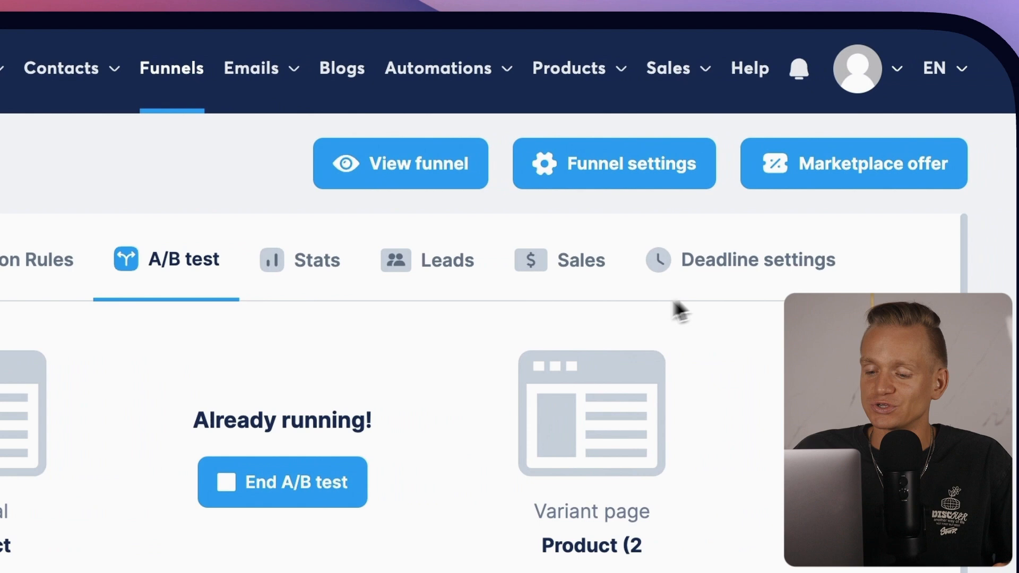
click(290, 258)
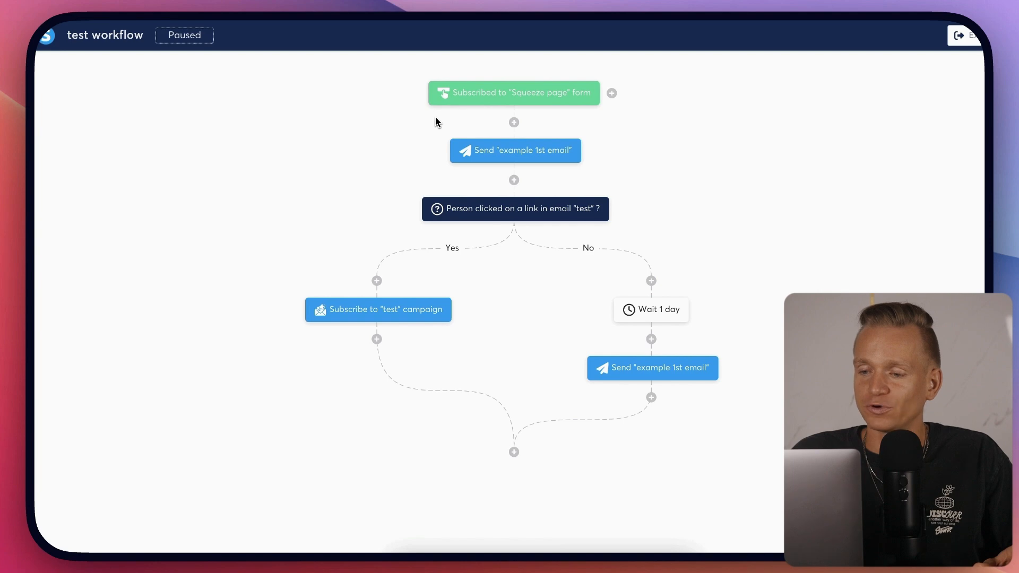
Step: Check which kinds of step can be added at the end of the test workflow, and leave without adding one
mouse_move(513, 102)
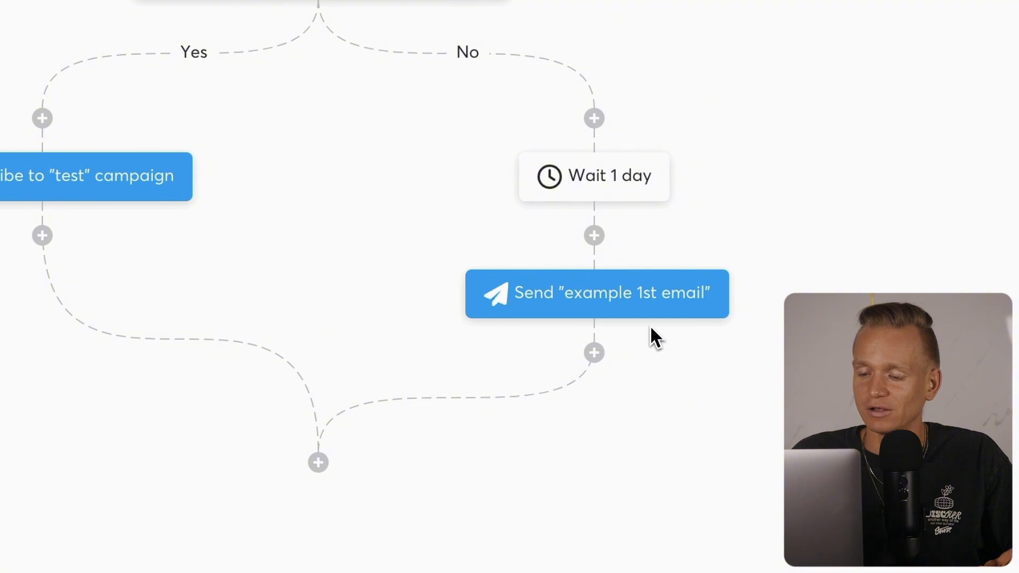
click(319, 462)
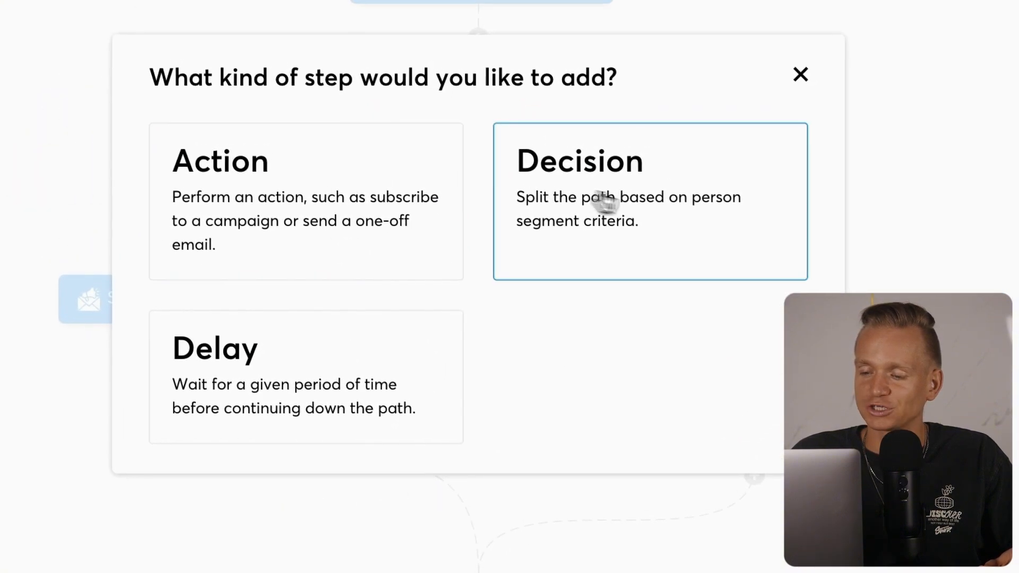
click(800, 74)
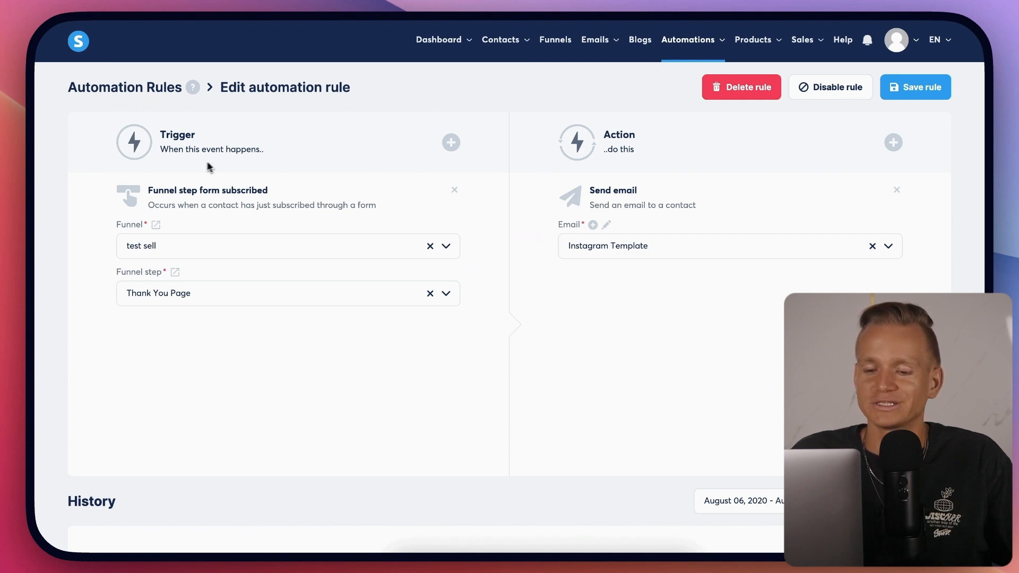
Step: Examine the list of triggers that can be added to the automation rule, and leave it without choosing one
drag(160, 139, 193, 150)
click(451, 142)
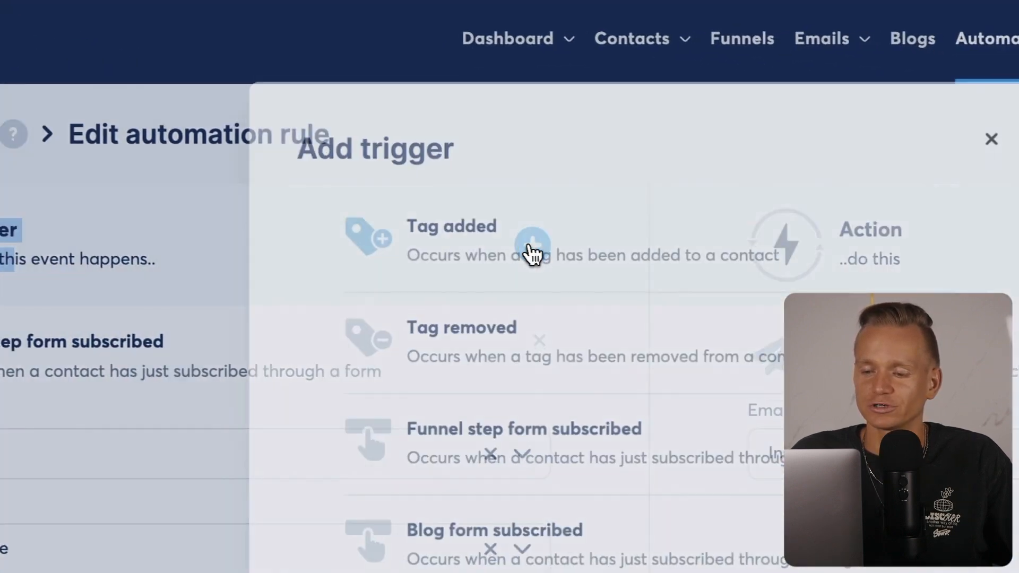
scroll(557, 297, down, 3)
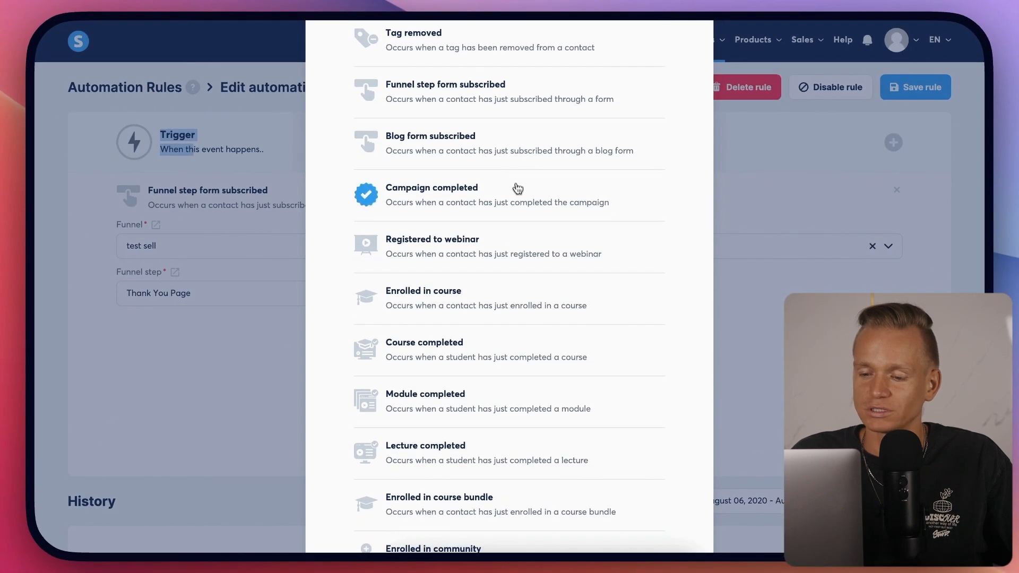
scroll(513, 186, down, 1)
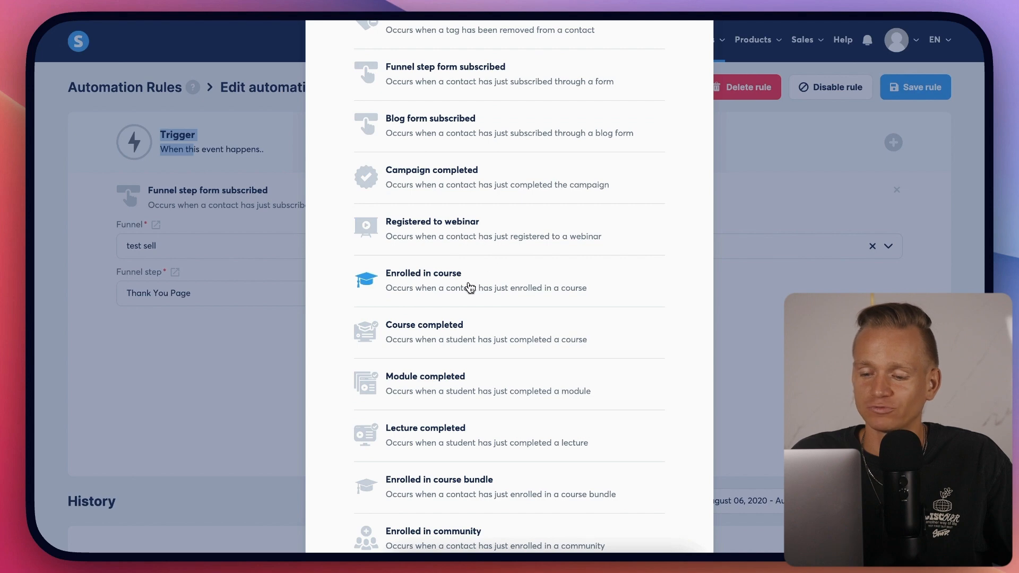
scroll(493, 287, down, 5)
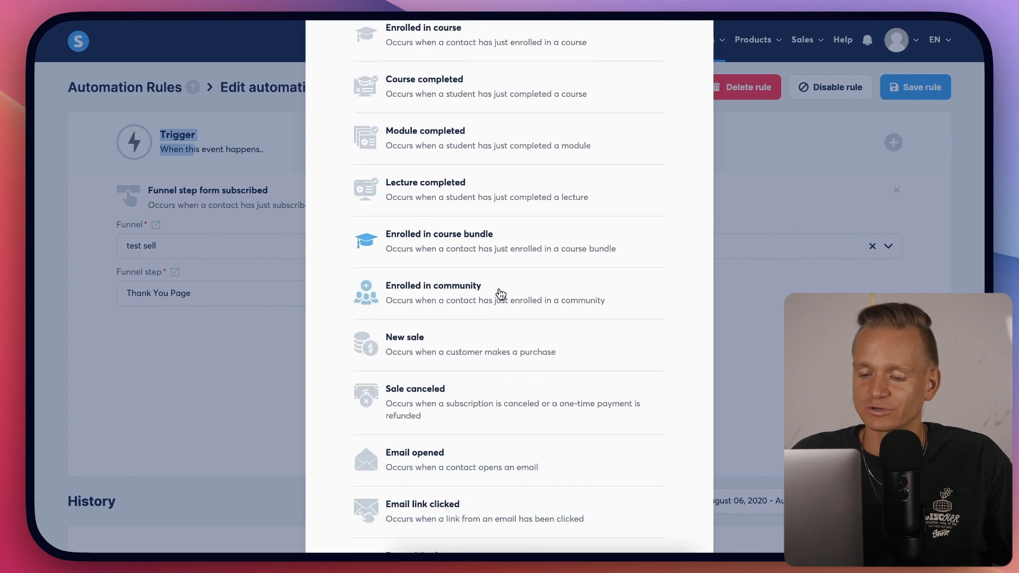
scroll(494, 281, down, 1)
scroll(467, 326, down, 2)
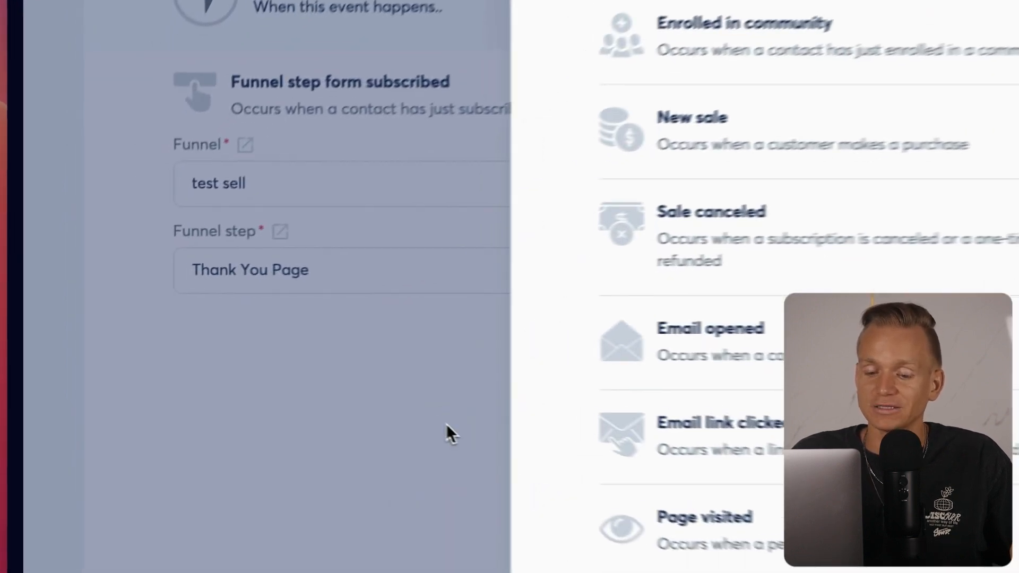
click(262, 379)
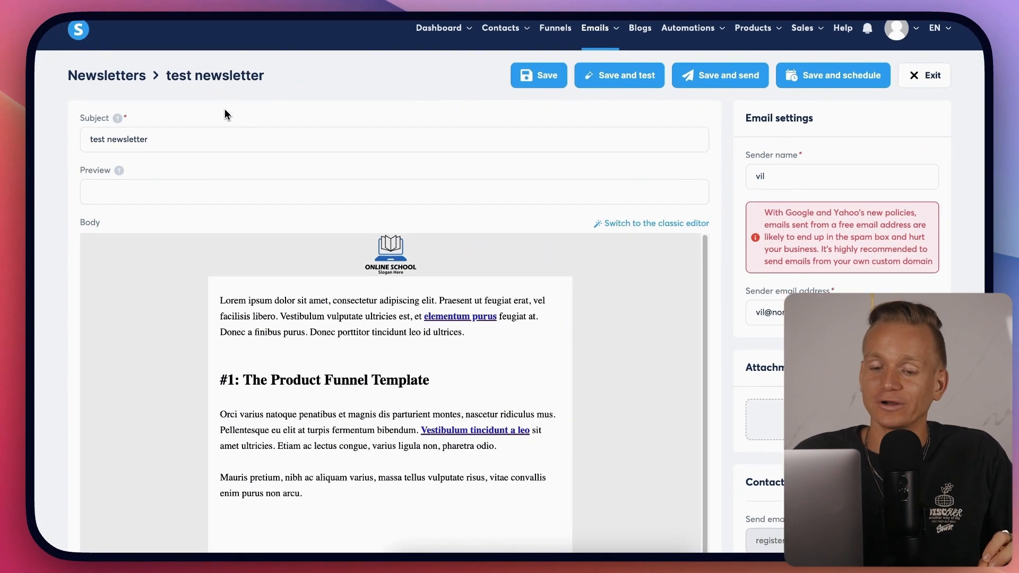
Step: Look over the test newsletter's subject and preview fields and read through its email body
click(258, 139)
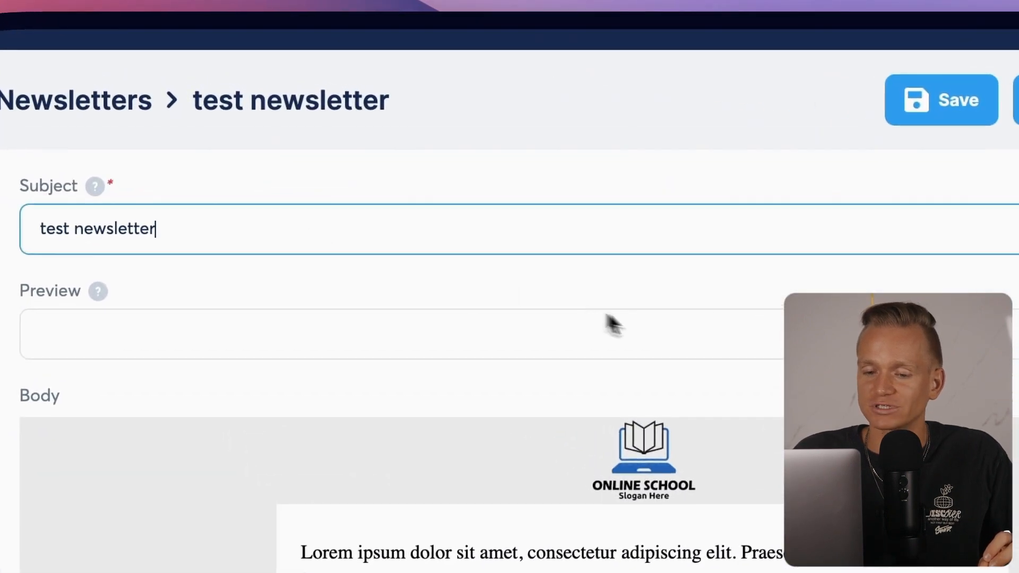
scroll(449, 420, down, 5)
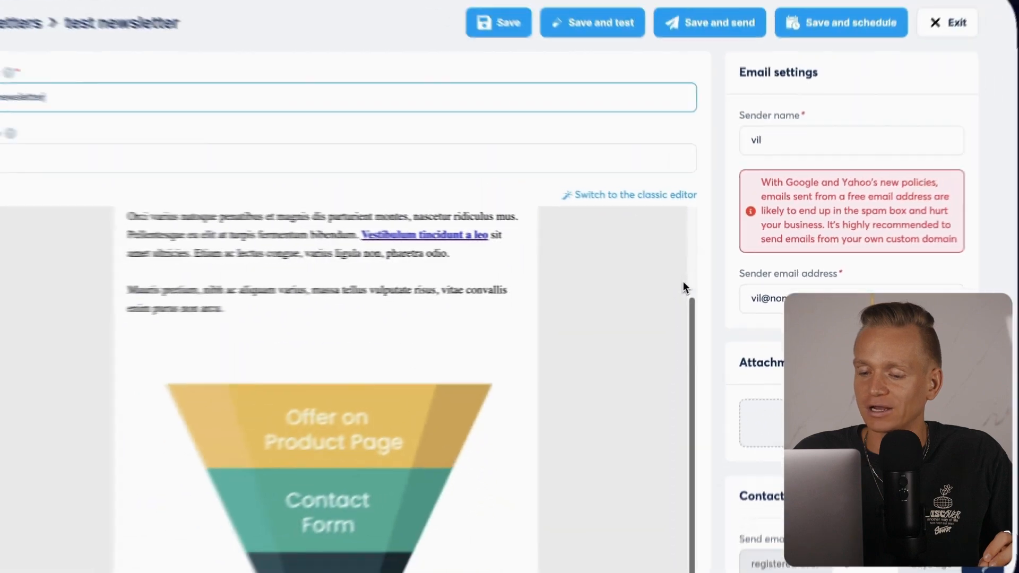
scroll(676, 281, down, 10)
scroll(676, 281, down, 10)
scroll(663, 273, up, 20)
scroll(488, 229, down, 1)
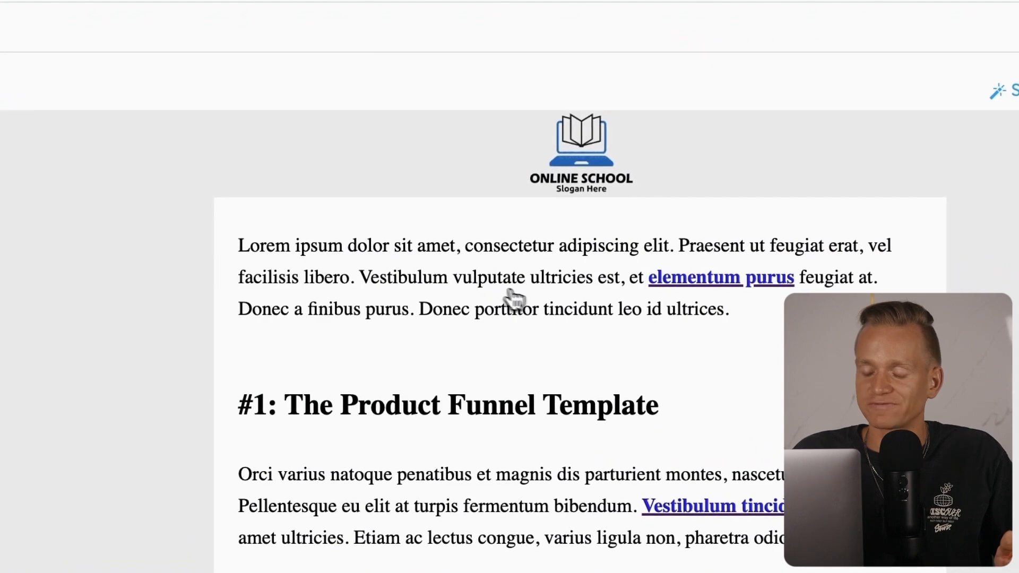
Step: Open the newsletter body in the visual email editor and look through its content and layout elements down to the Education Funnel section
click(537, 303)
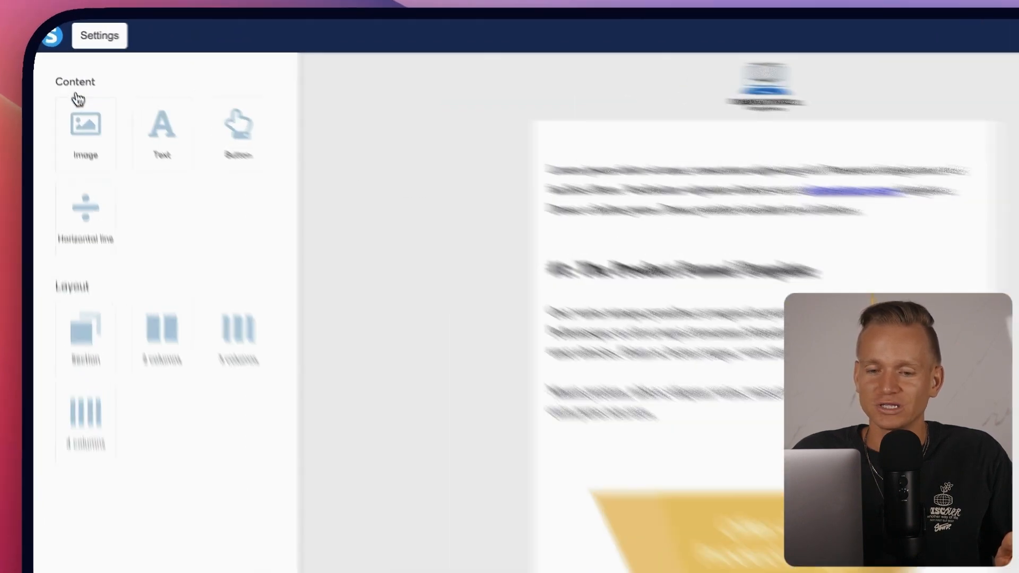
drag(67, 80, 68, 72)
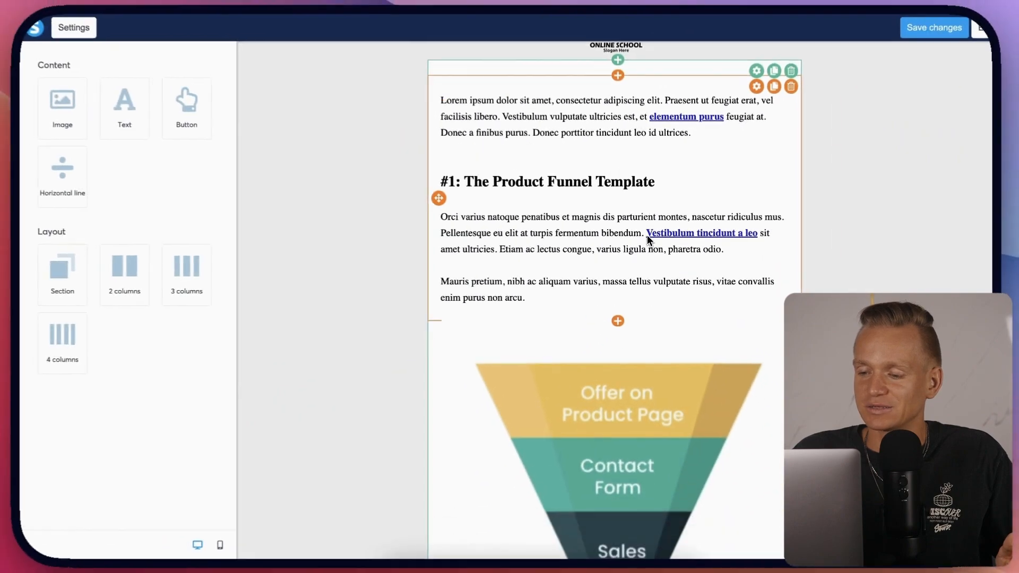
scroll(652, 319, down, 20)
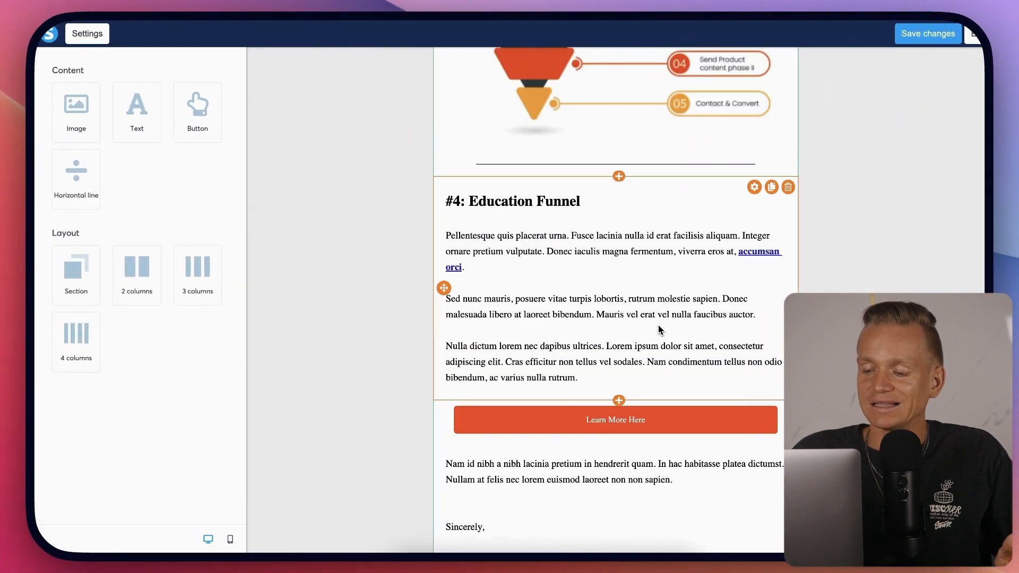
scroll(584, 249, up, 15)
scroll(583, 245, up, 15)
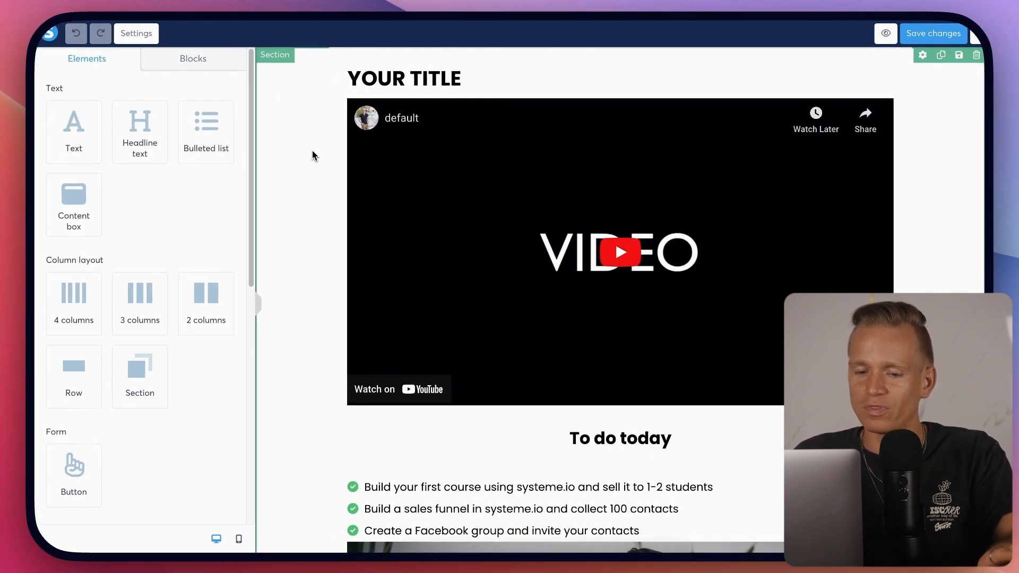
Step: Add a headline text element above the "YOUR TITLE" heading on the video page
scroll(312, 156, down, 5)
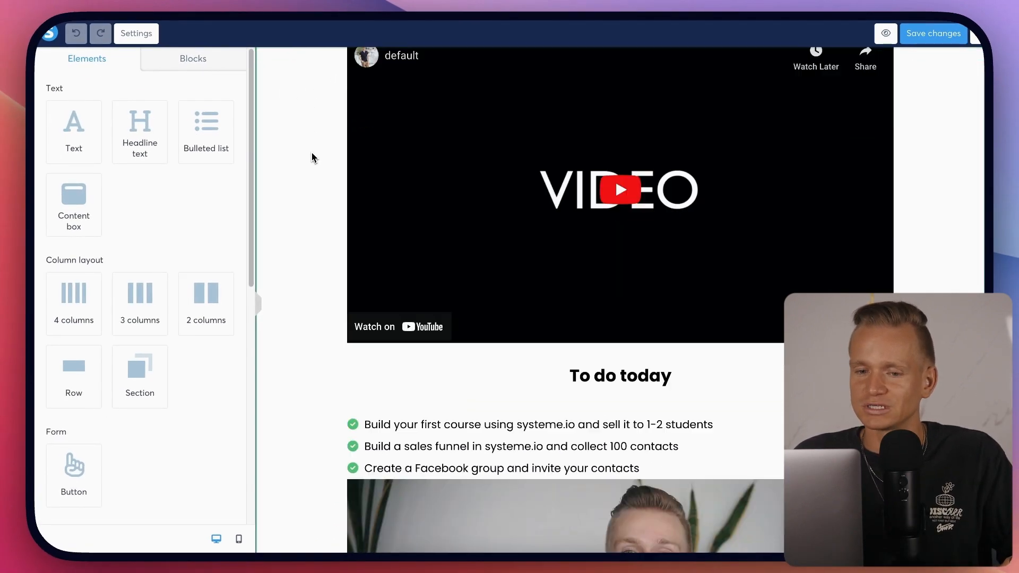
scroll(312, 159, up, 5)
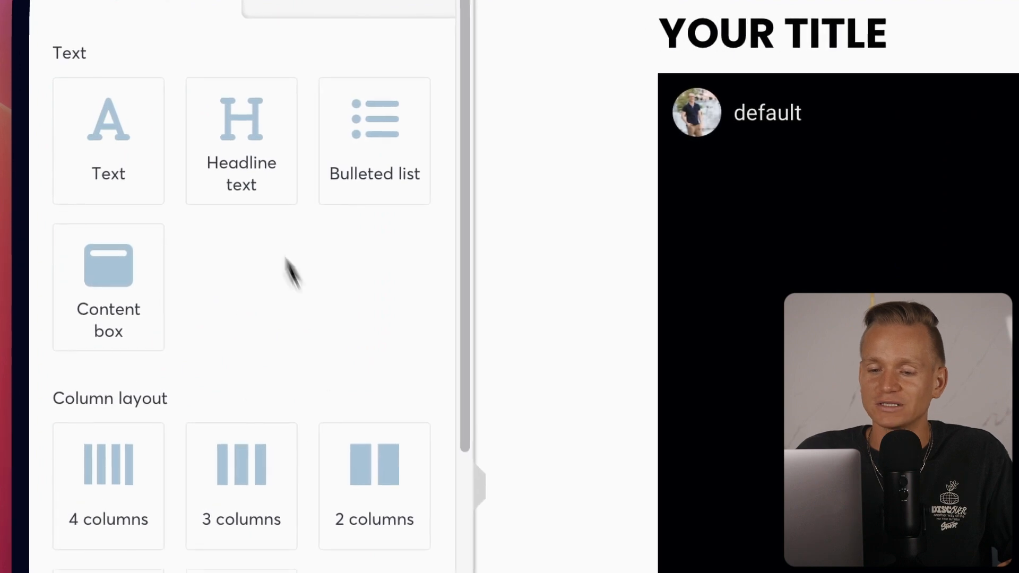
drag(244, 160, 660, 432)
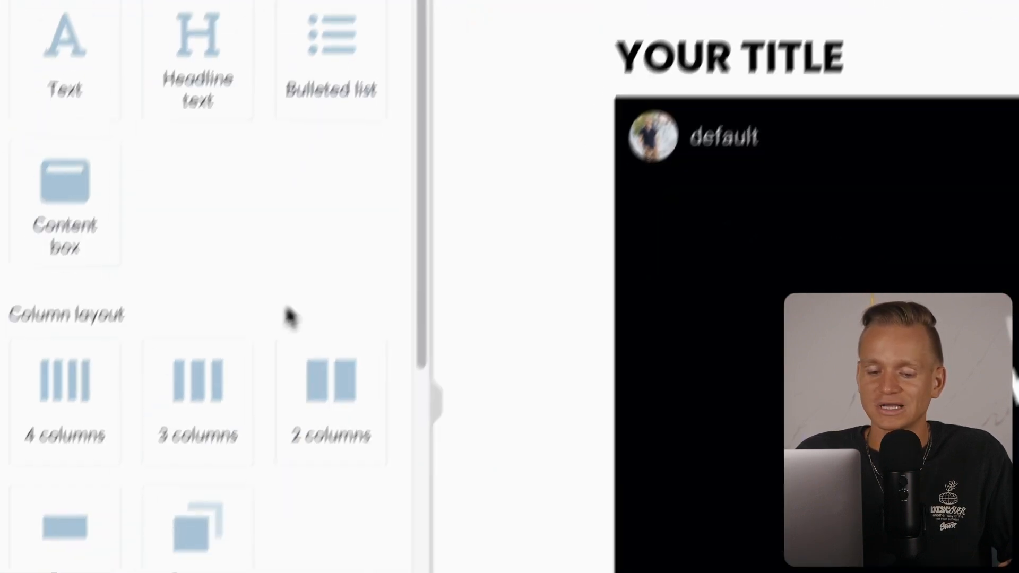
scroll(282, 272, down, 5)
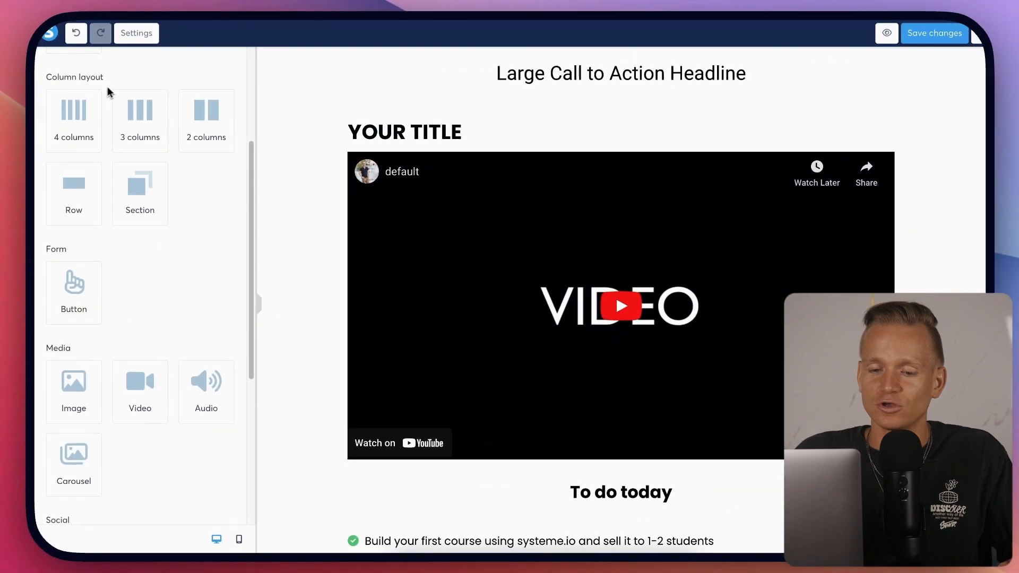
Step: Look through the layout, form, media, social and other elements available for the video page
scroll(144, 213, down, 3)
scroll(114, 241, down, 3)
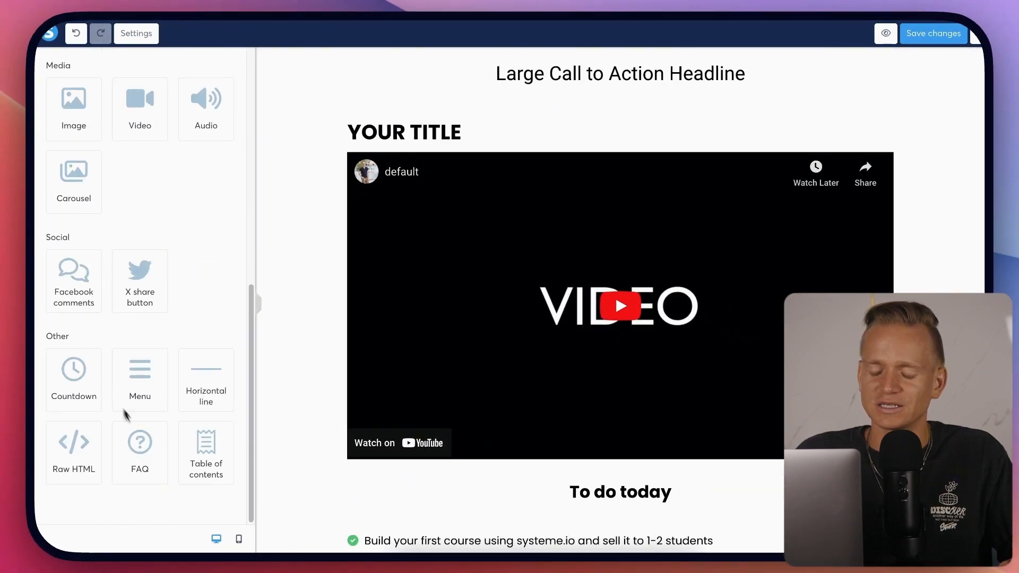
scroll(159, 371, up, 5)
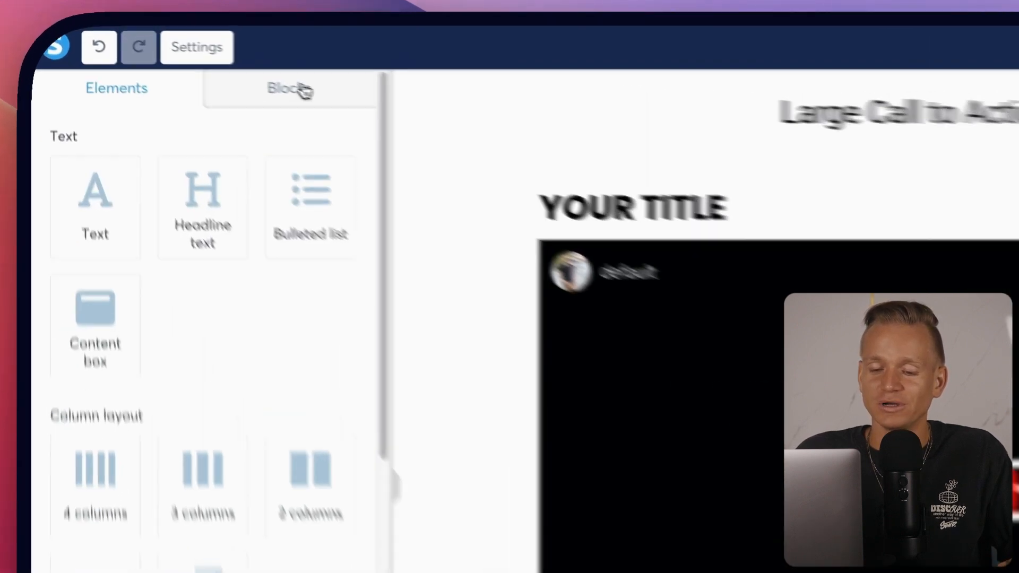
Step: Browse the ready-made section blocks in the Features category from the first design to the last
click(201, 60)
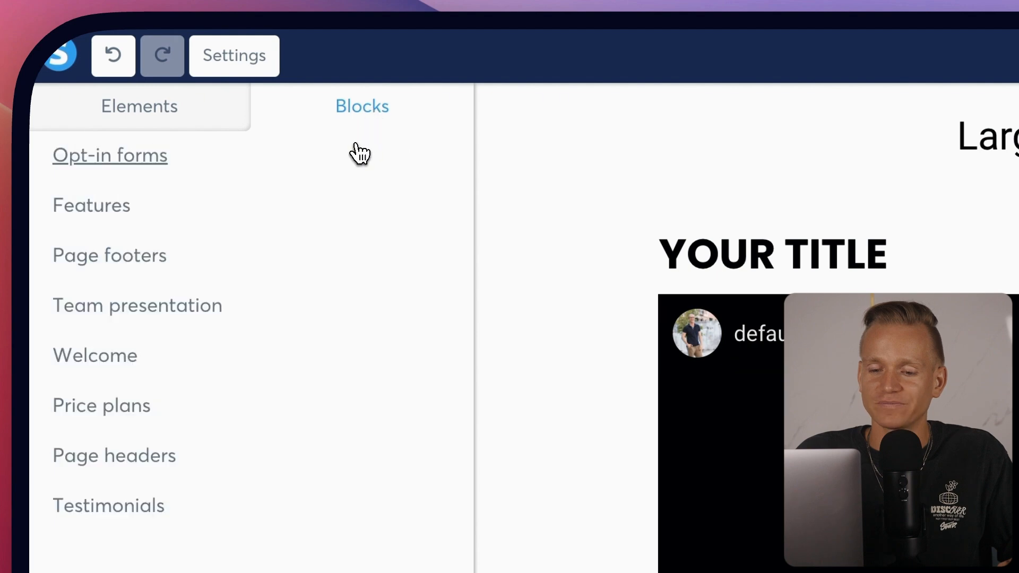
click(121, 218)
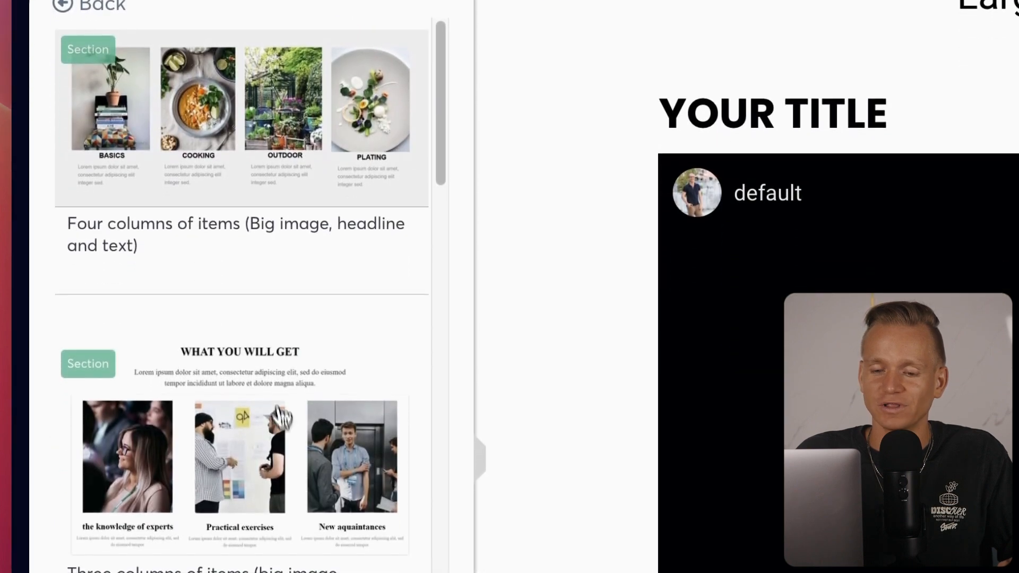
scroll(243, 164, down, 10)
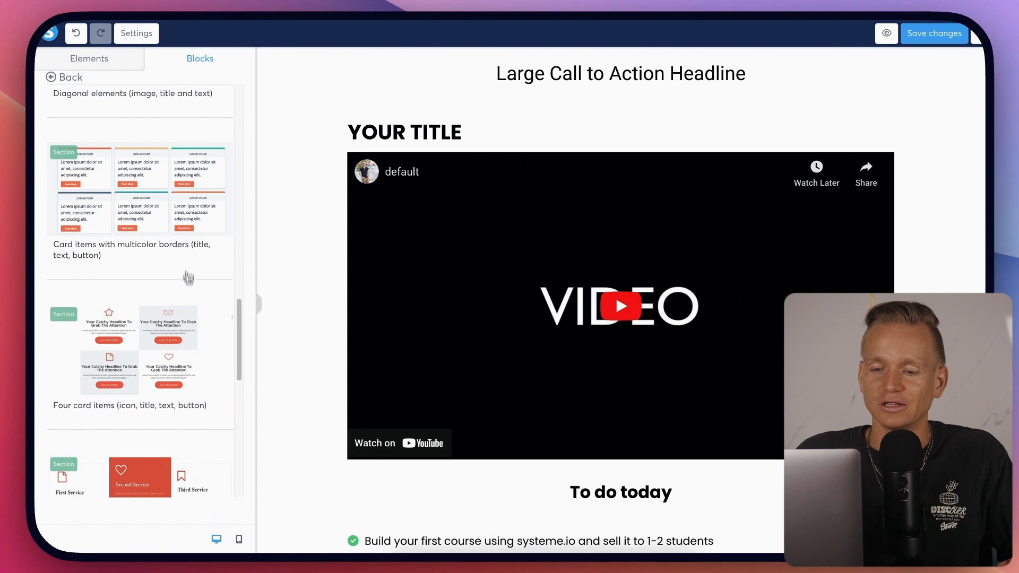
scroll(185, 260, down, 5)
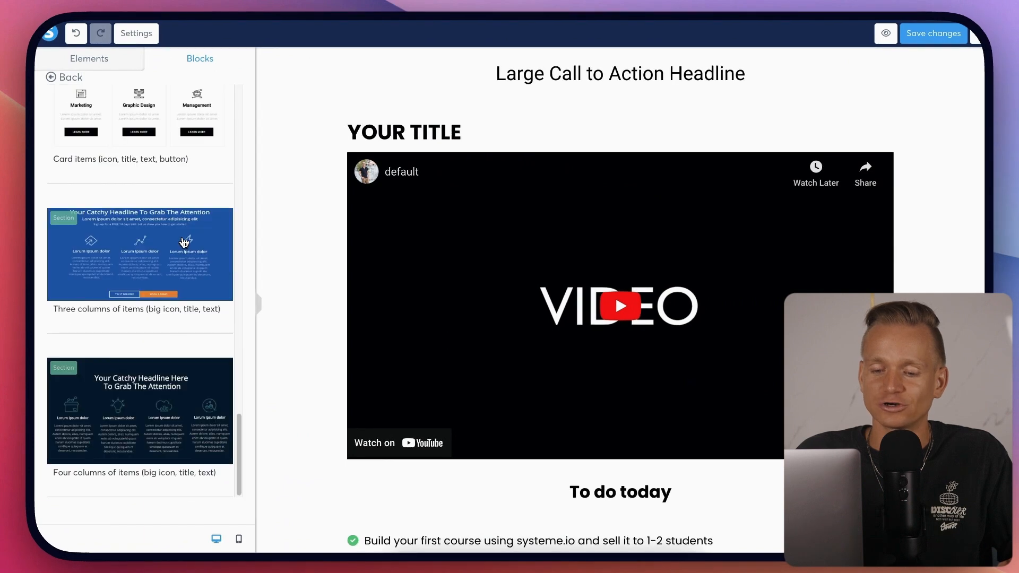
scroll(185, 244, up, 15)
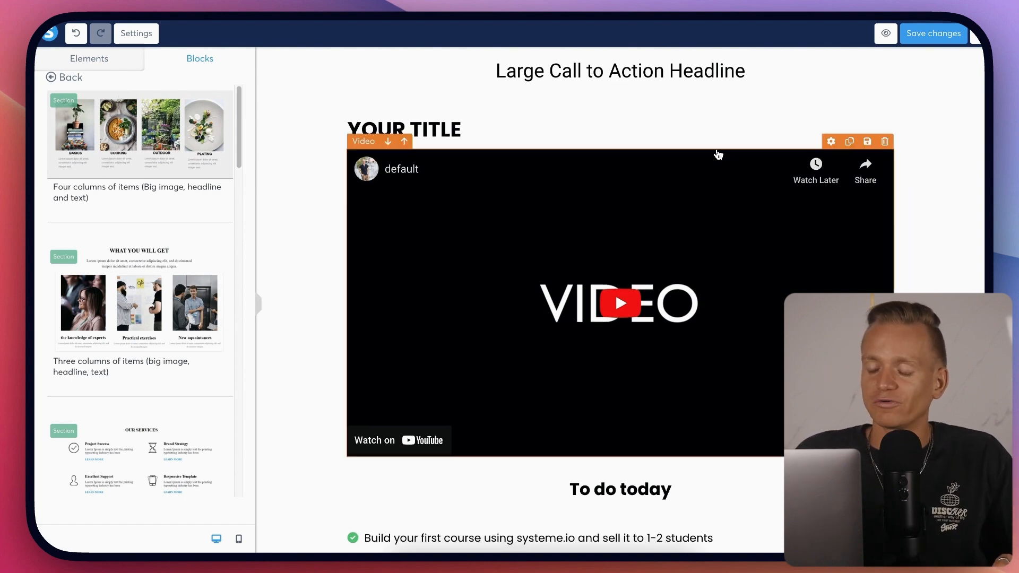
Step: Review the video page's content, from the heading and video down past the "To do today" list and second video
scroll(717, 155, down, 4)
scroll(657, 325, down, 1)
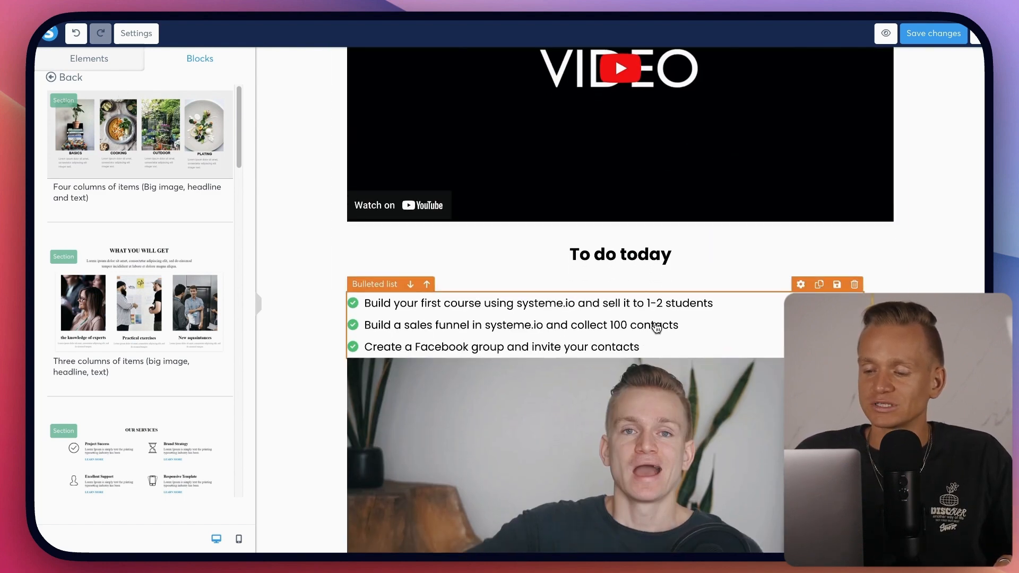
scroll(510, 325, down, 2)
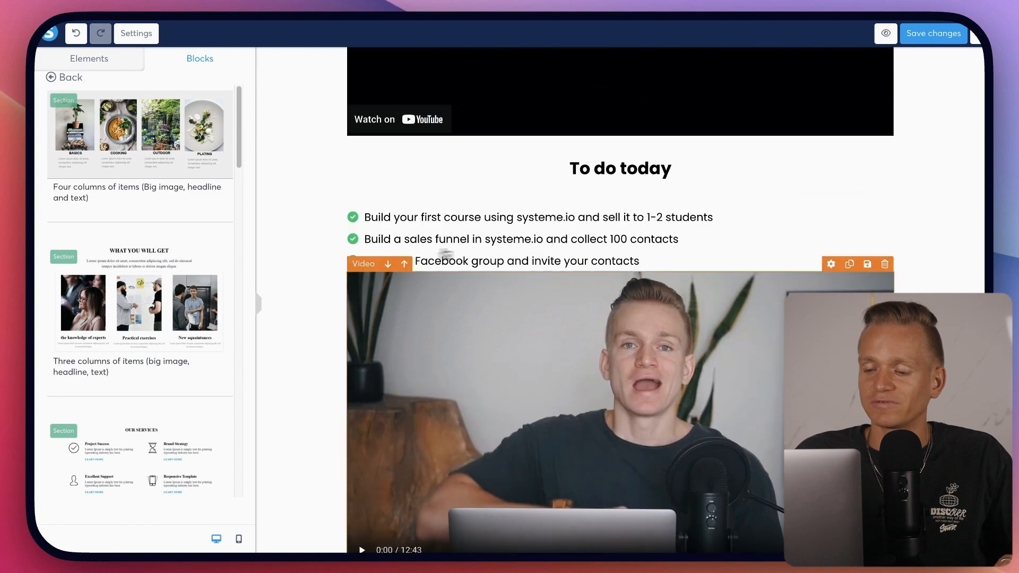
scroll(597, 292, down, 3)
scroll(528, 219, up, 9)
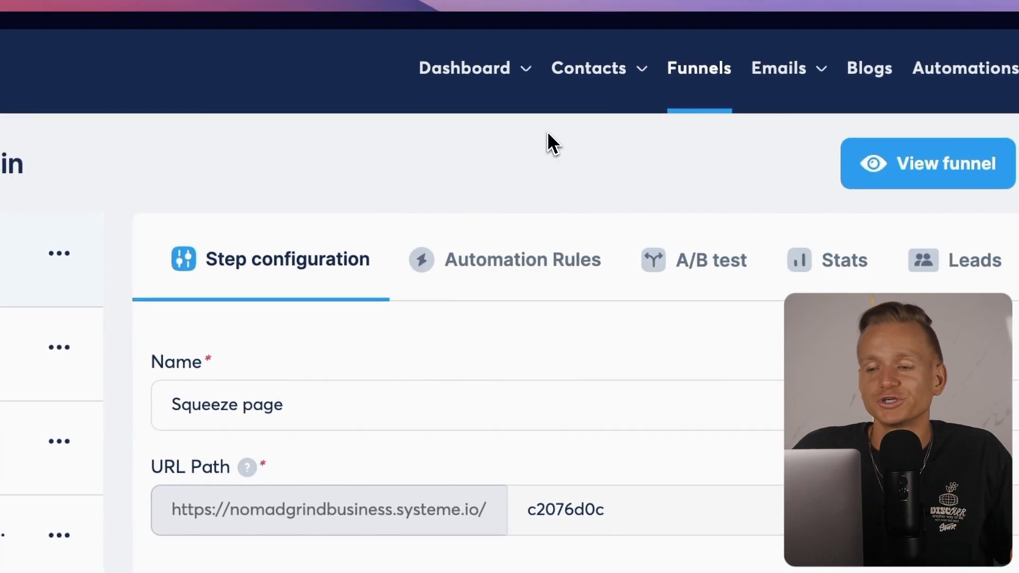
Step: Open the Marketplace and look through its list of affiliate offers
mouse_move(467, 69)
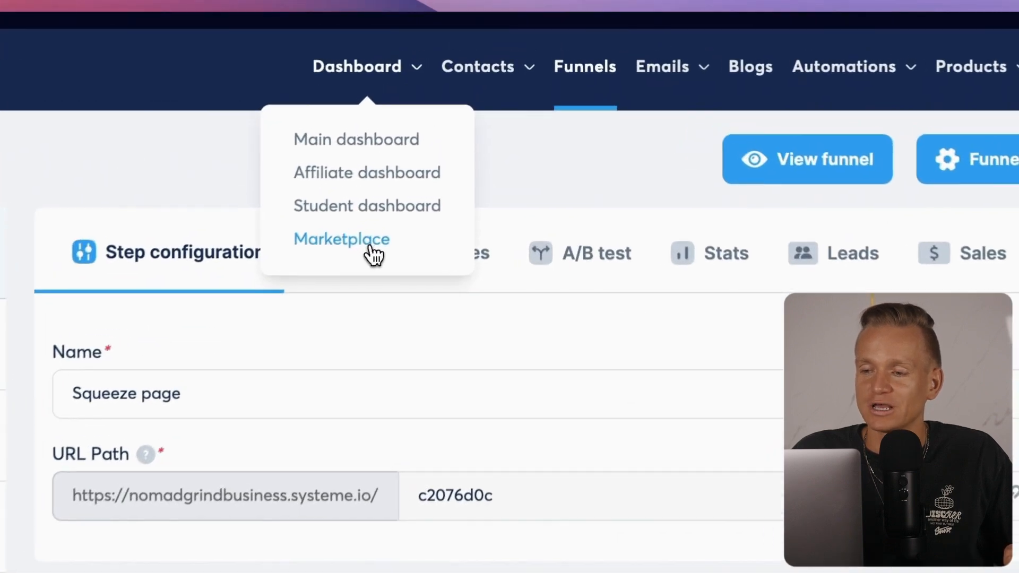
click(446, 135)
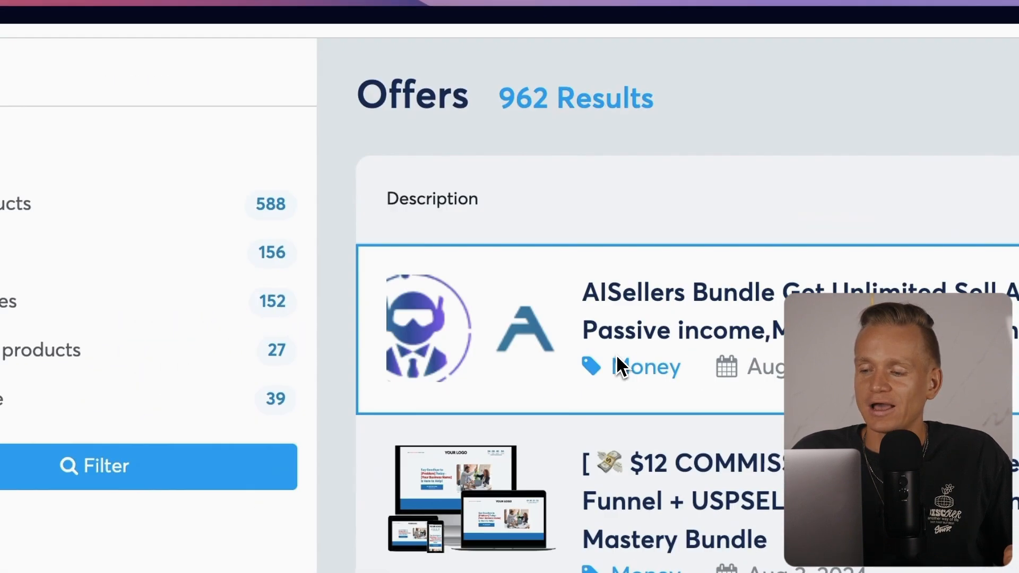
scroll(421, 183, down, 10)
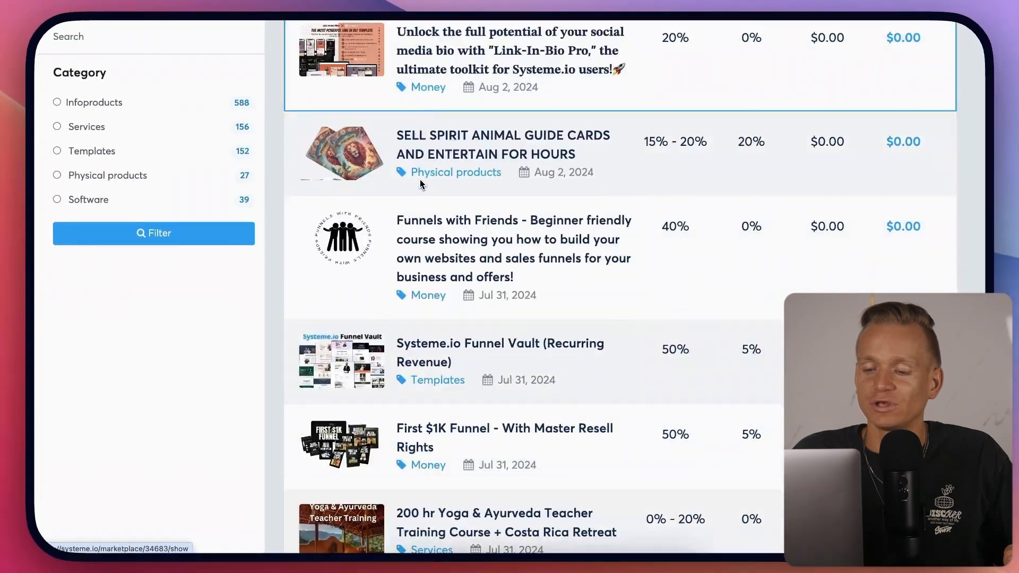
scroll(424, 182, down, 3)
scroll(422, 182, up, 15)
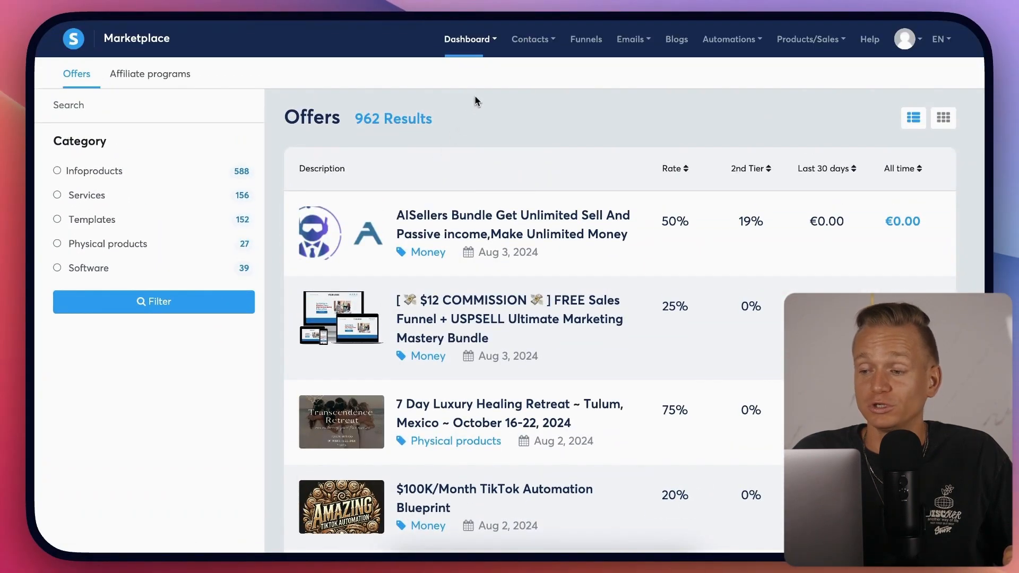
mouse_move(525, 43)
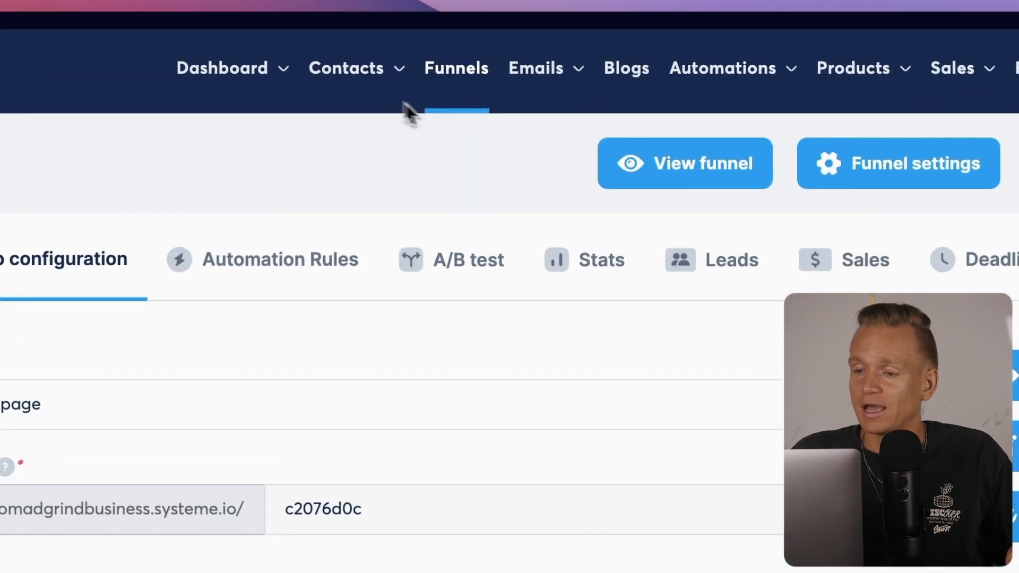
mouse_move(358, 78)
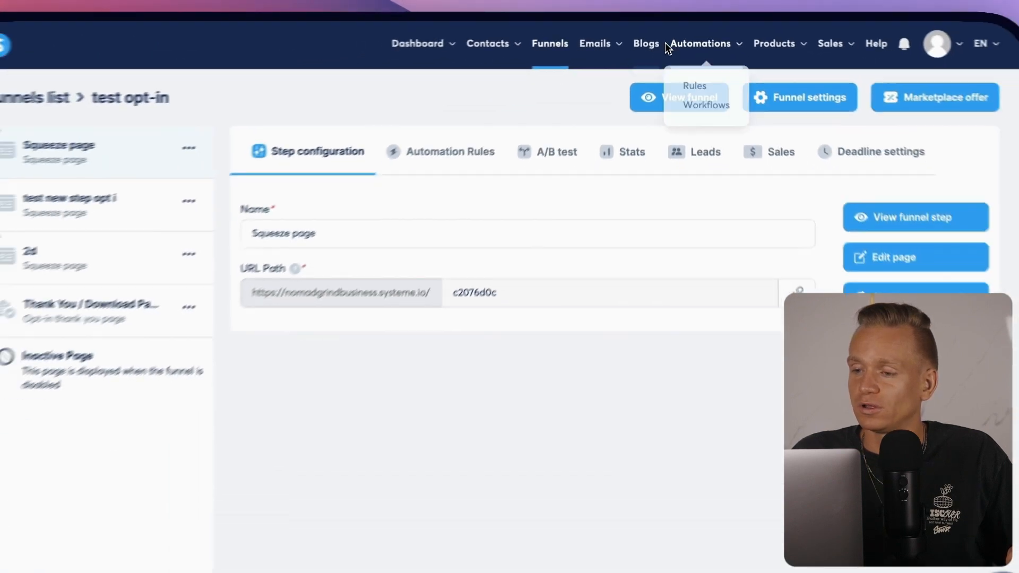
mouse_move(586, 135)
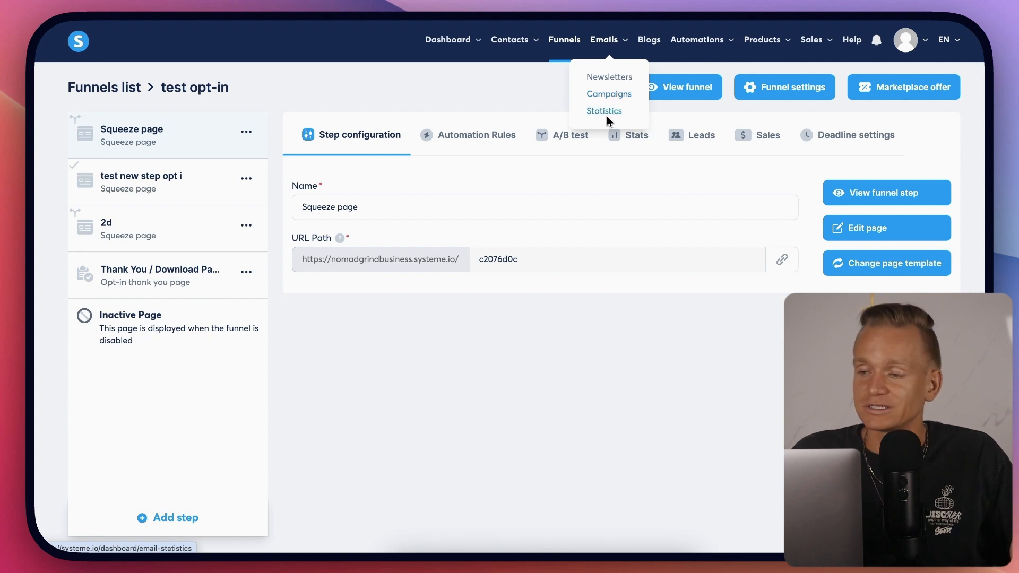
mouse_move(718, 48)
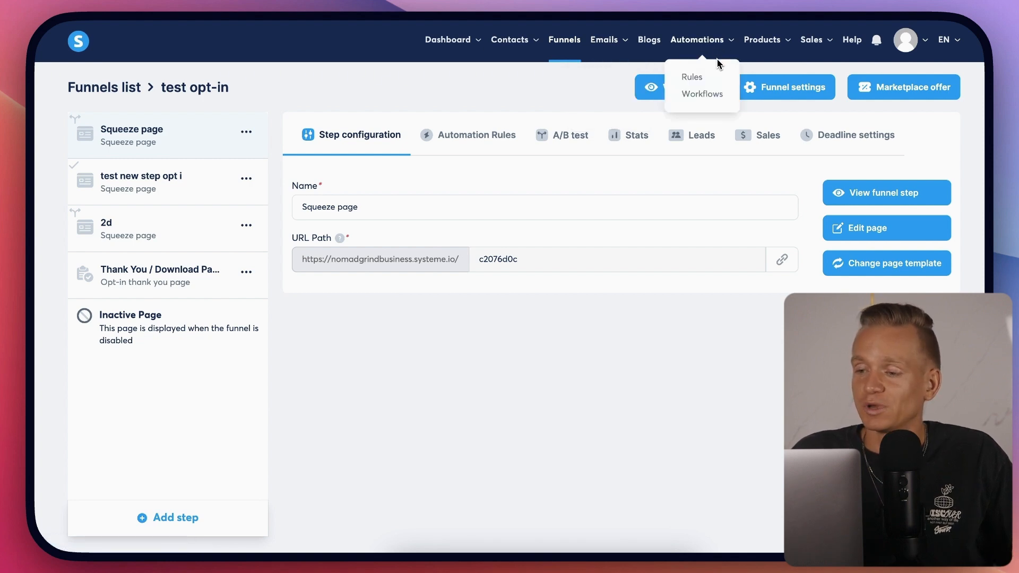
mouse_move(782, 40)
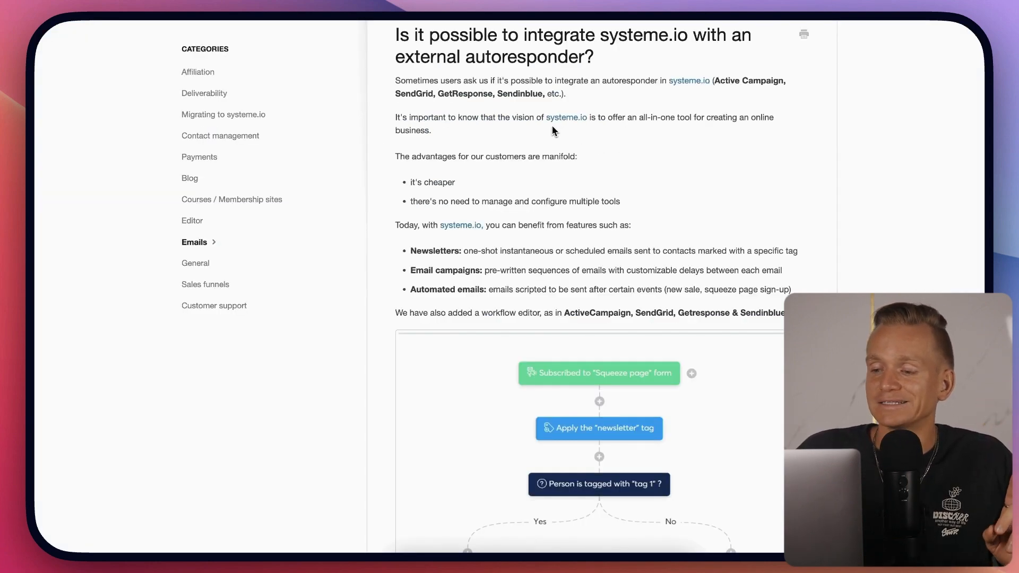
Step: Read the help article on integrating an external autoresponder, highlighting the all-in-one tool phrase and the "Newsletters" feature
drag(467, 228, 728, 255)
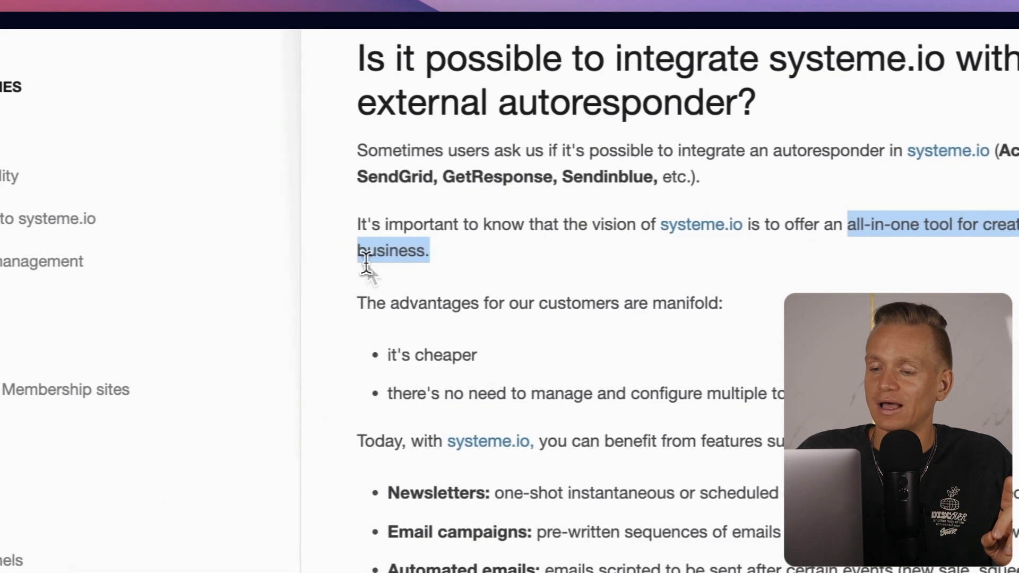
click(368, 264)
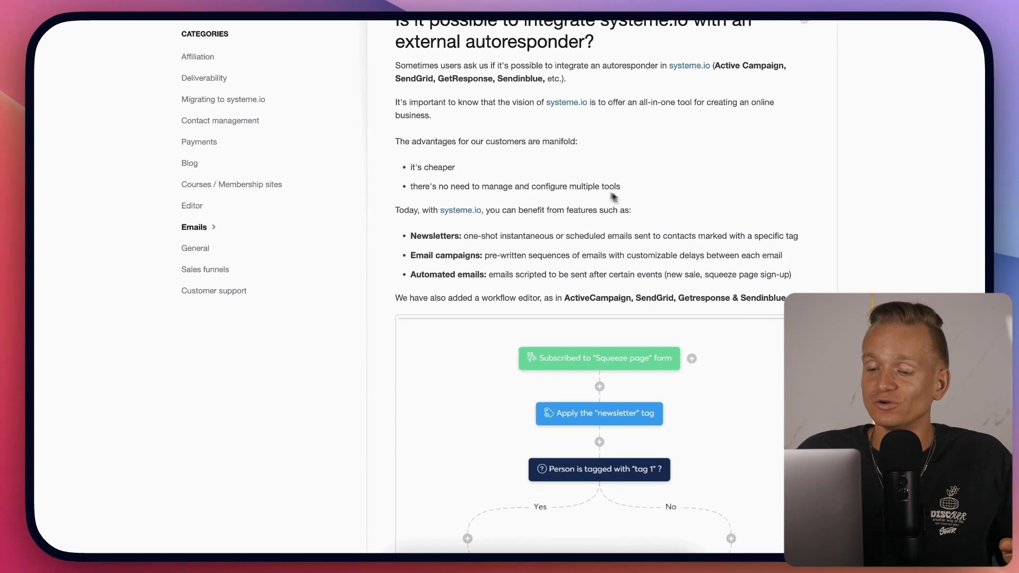
scroll(612, 197, down, 3)
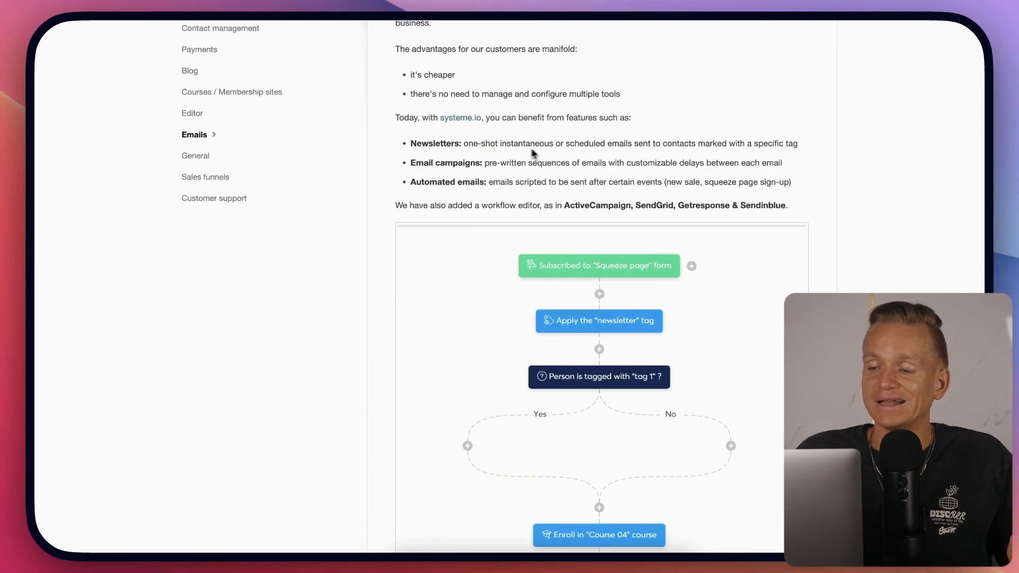
drag(412, 144, 459, 147)
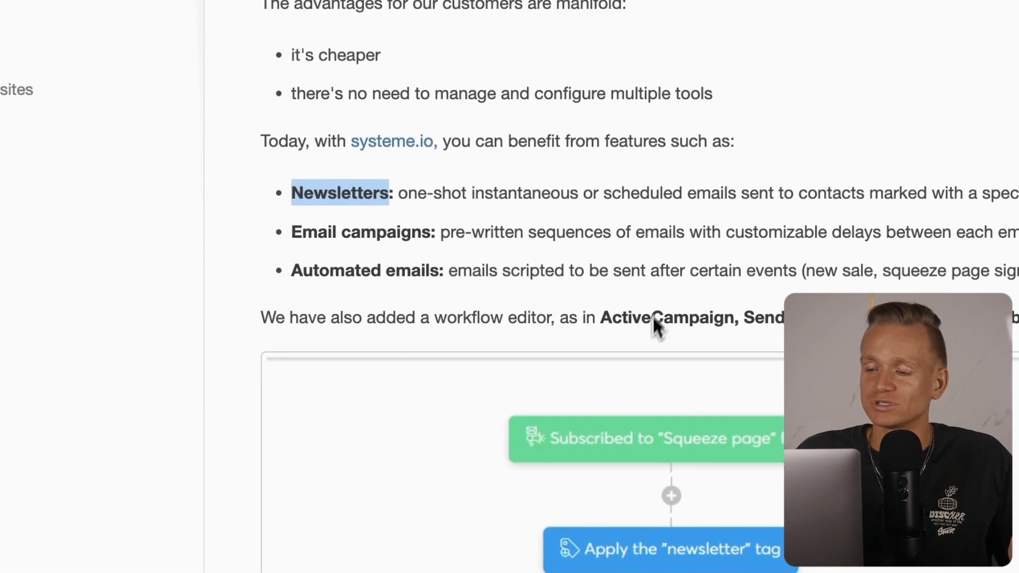
scroll(618, 217, down, 5)
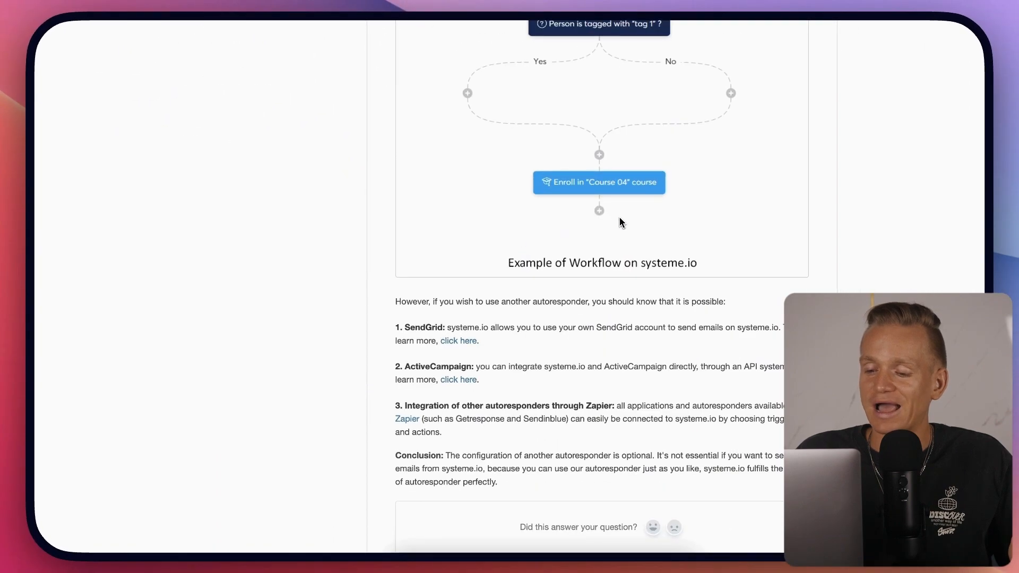
scroll(619, 220, down, 3)
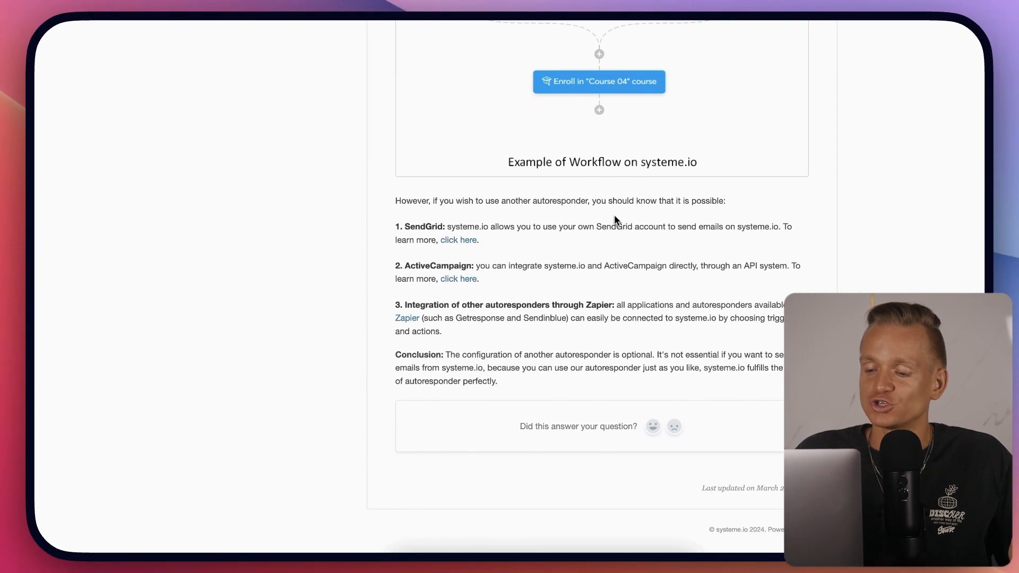
scroll(615, 219, up, 10)
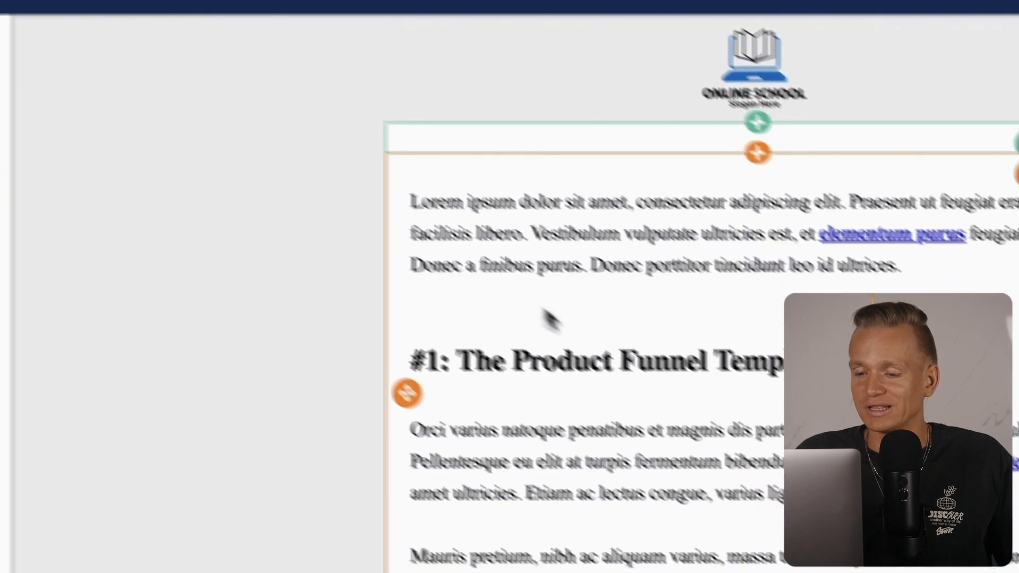
Step: Look through the newsletter's funnel template sections in the visual email editor and return to its beginning
scroll(732, 420, down, 15)
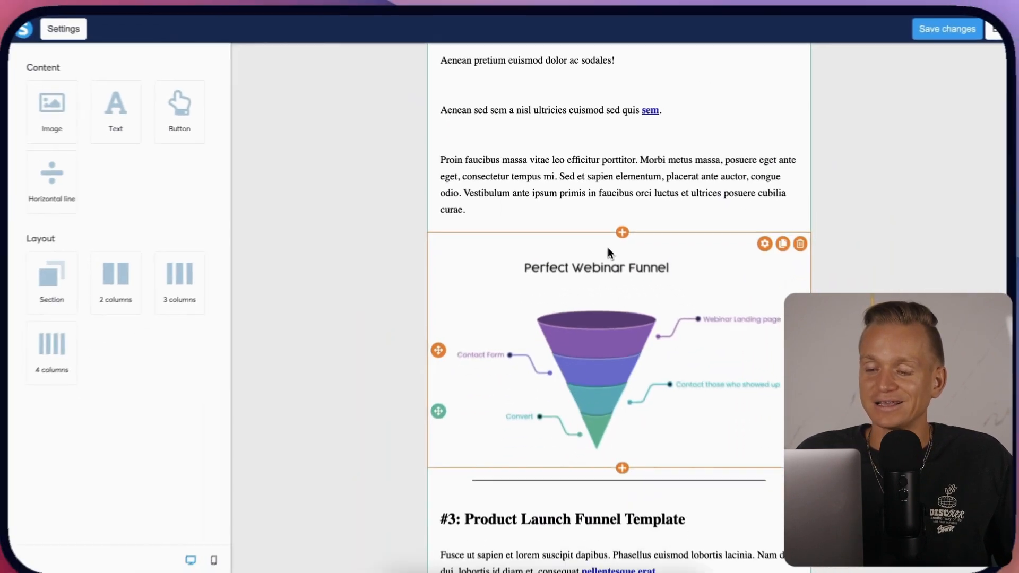
scroll(633, 306, down, 15)
scroll(608, 249, up, 20)
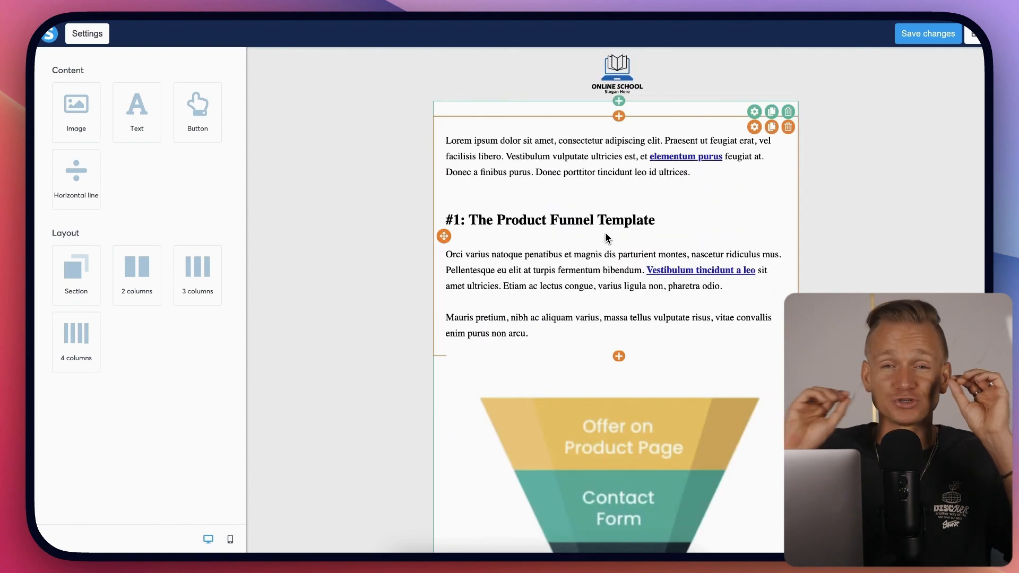